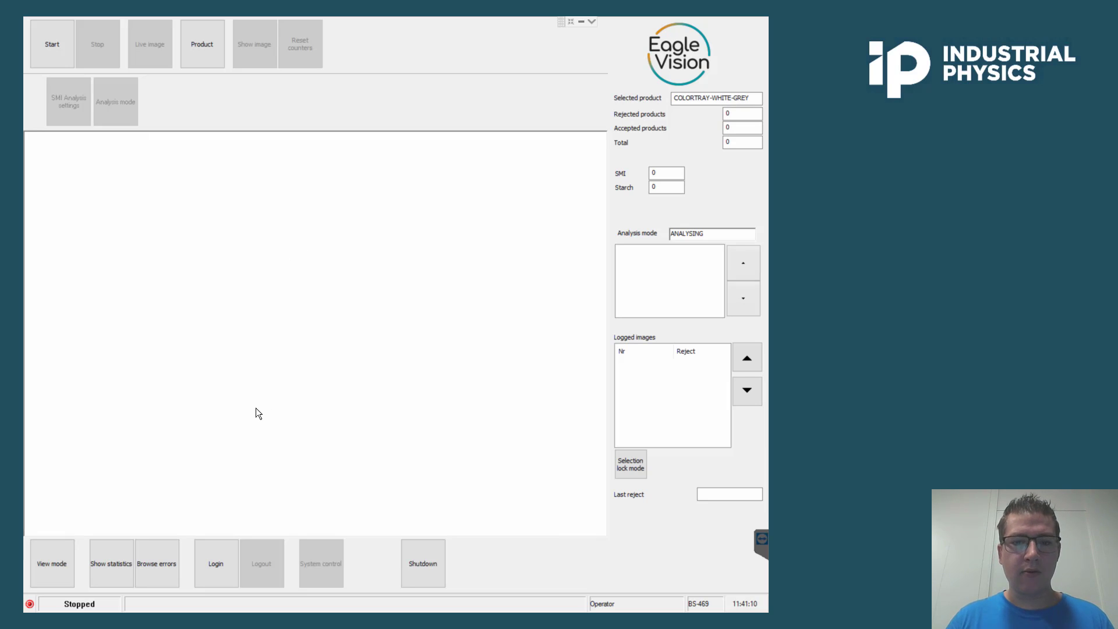
Try to log in to the inspection software by entering a usercode and dismiss the error.
{"action": "left_click", "coordinate": [203, 583]}
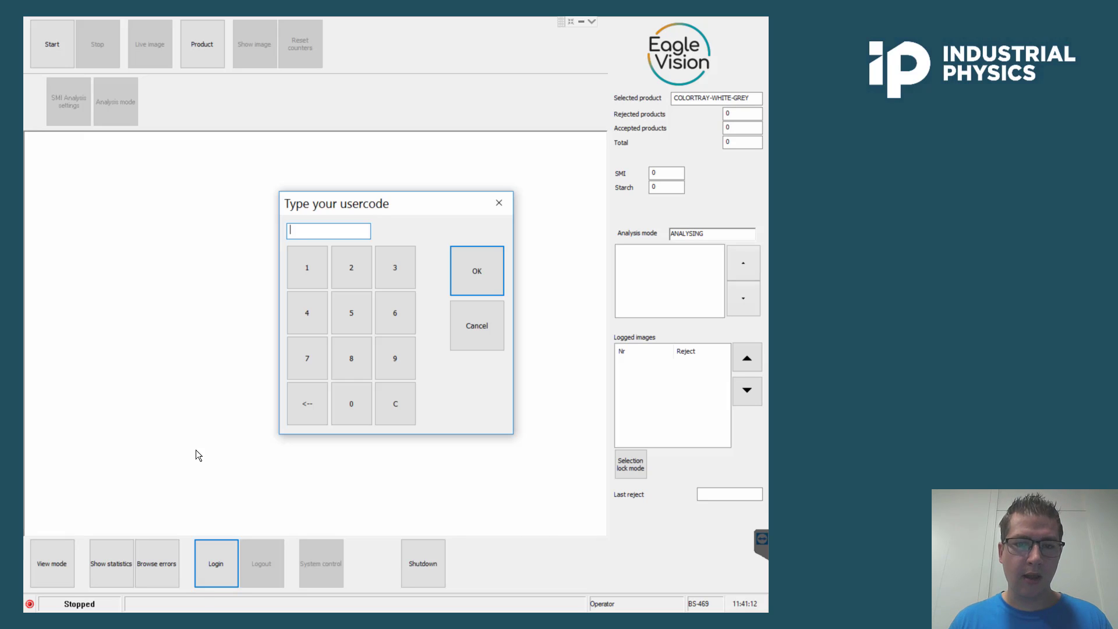
{"action": "type", "text": "****"}
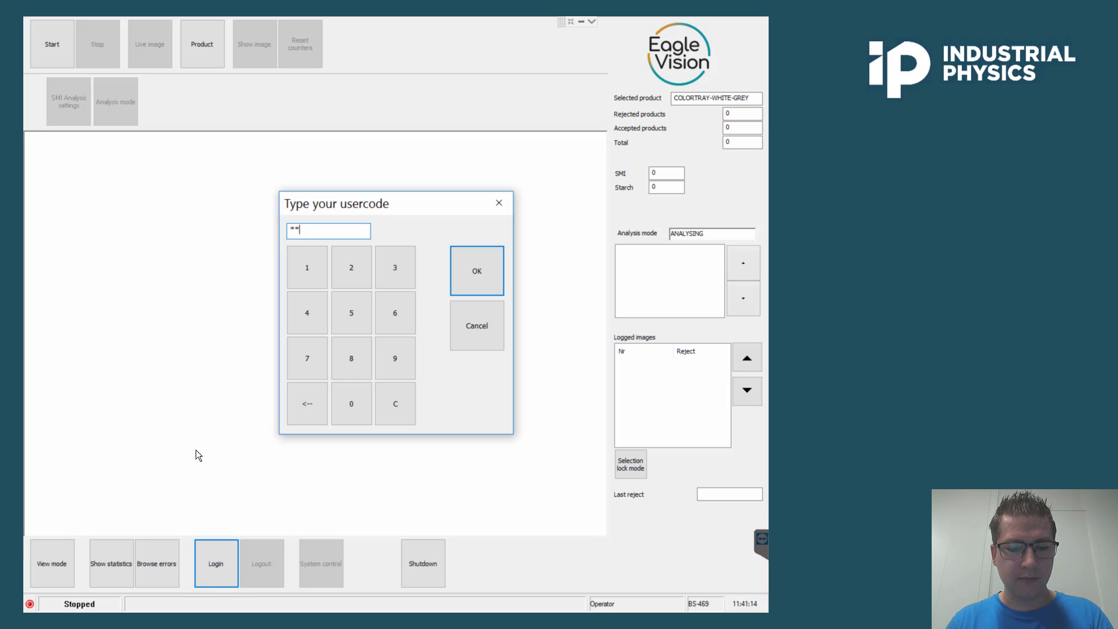
{"action": "key", "text": "Return"}
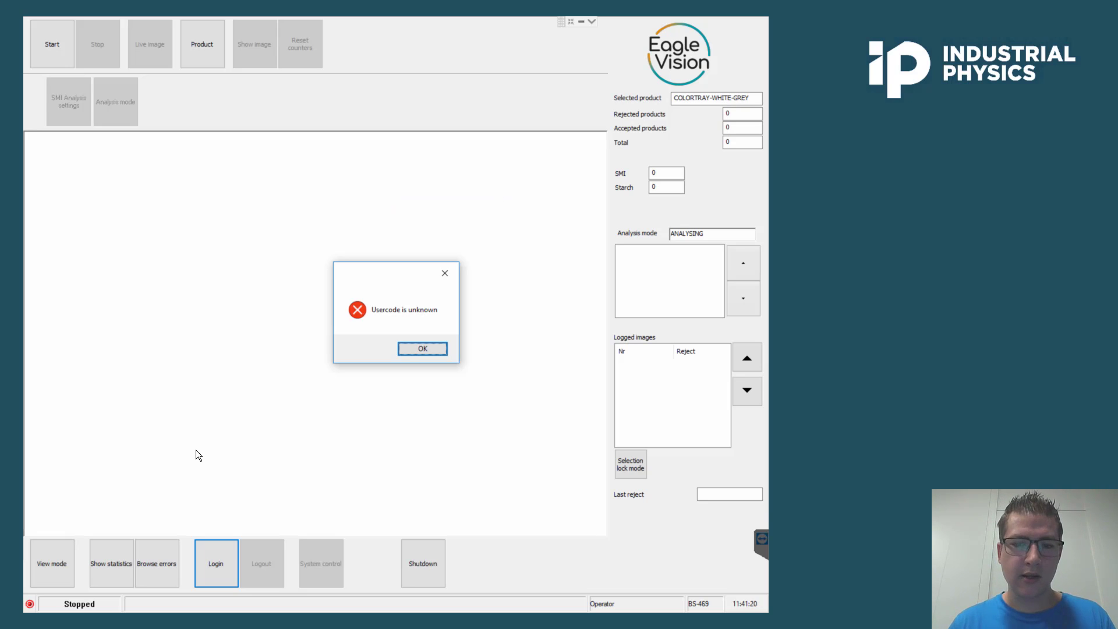
{"action": "left_click", "coordinate": [411, 349]}
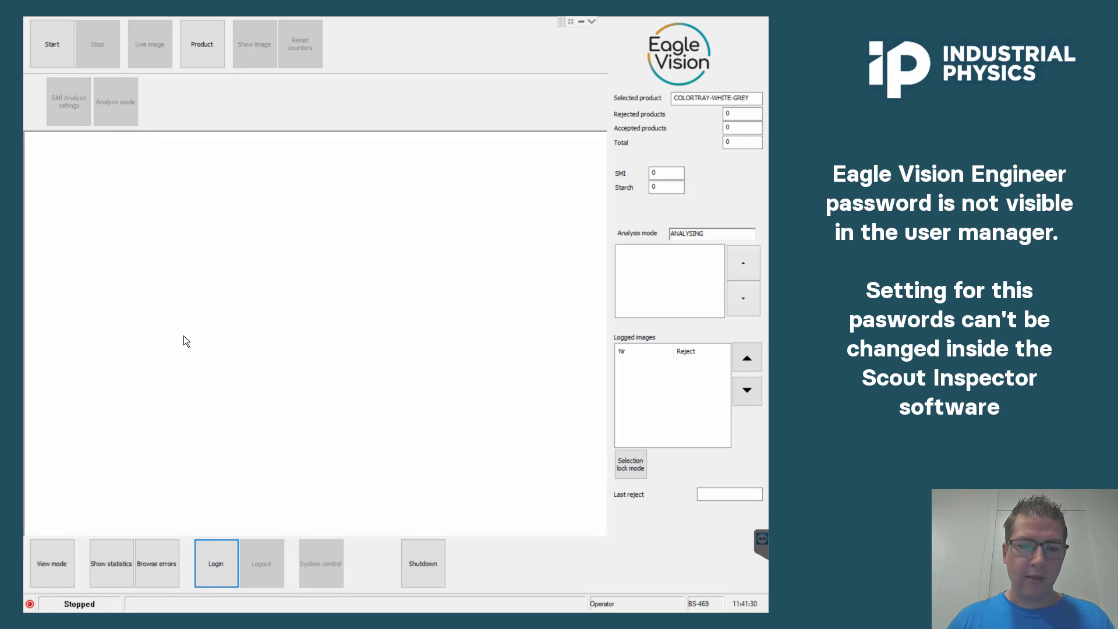
Try logging in again with a different five-digit usercode and dismiss the error.
{"action": "left_click", "coordinate": [205, 572]}
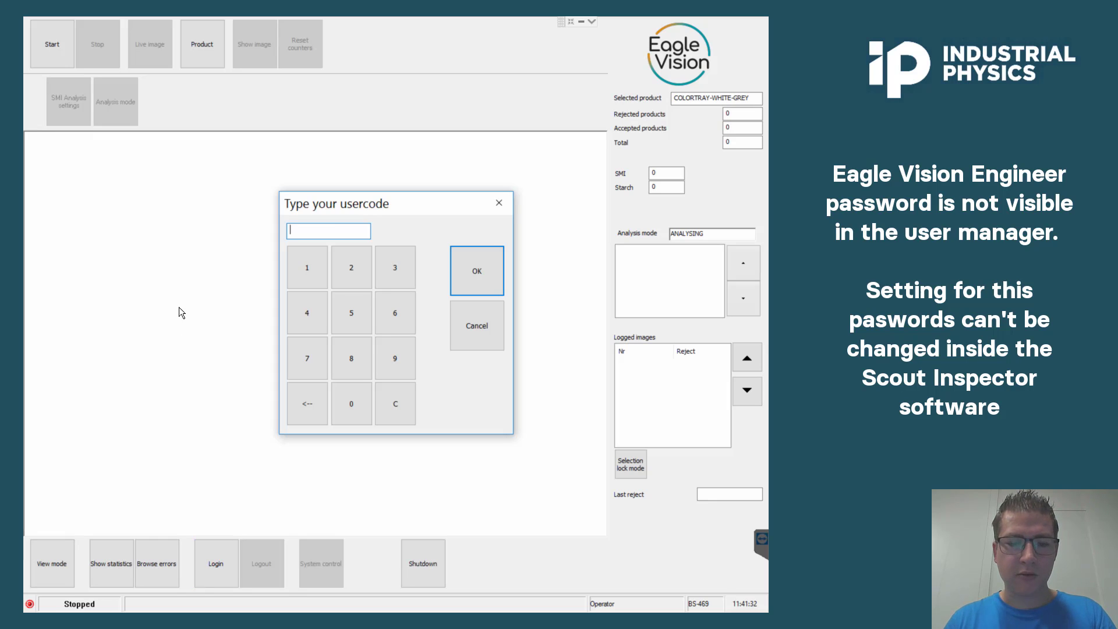
{"action": "type", "text": "****"}
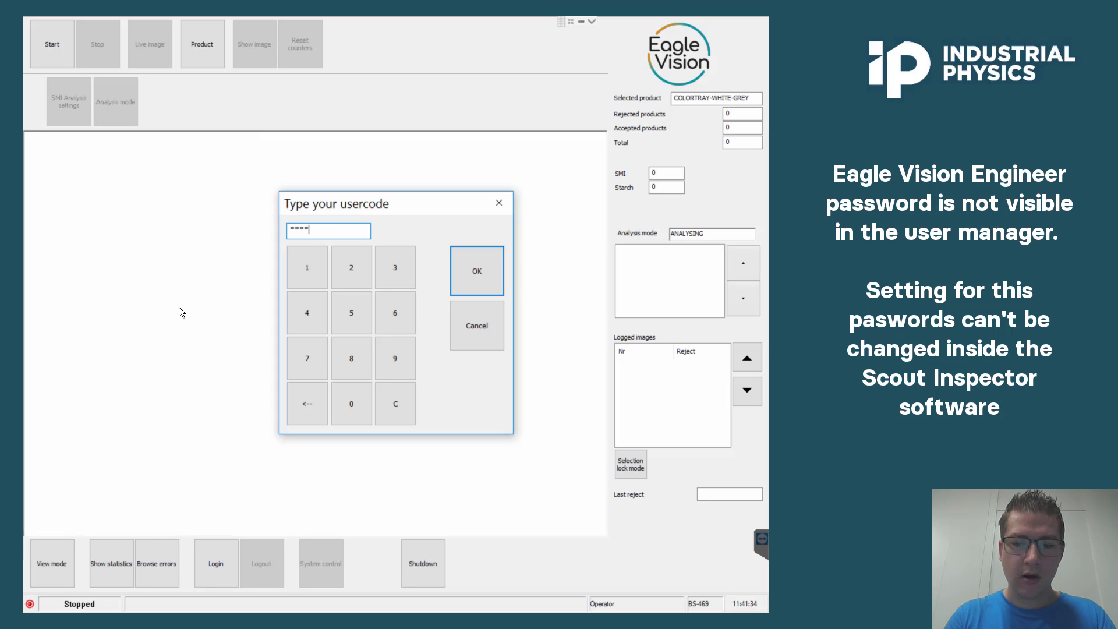
{"action": "type", "text": "*"}
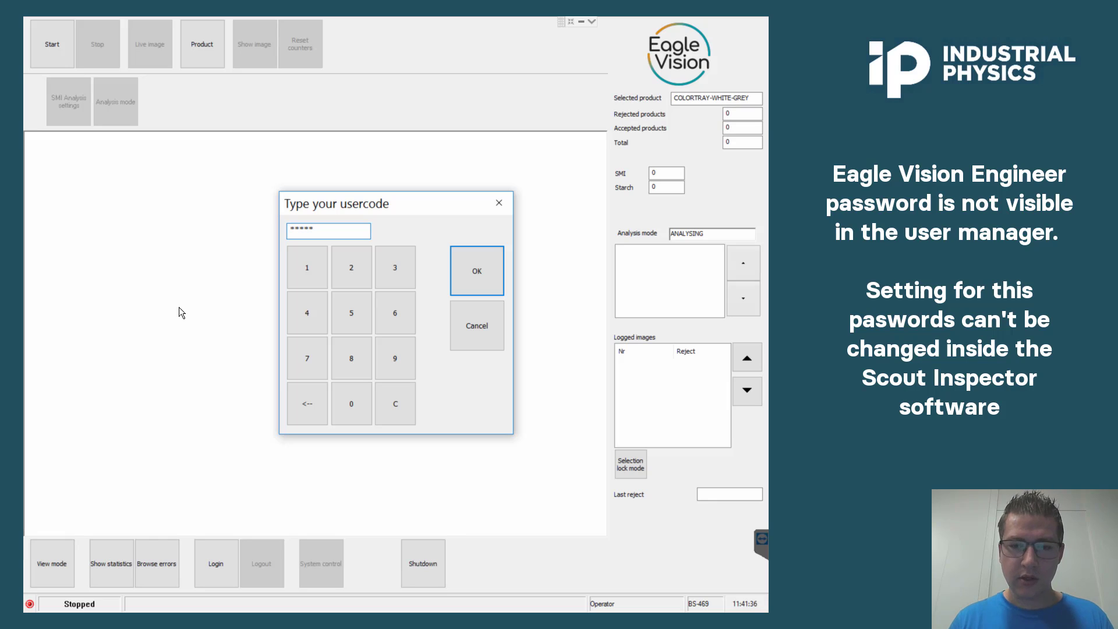
{"action": "key", "text": "Return"}
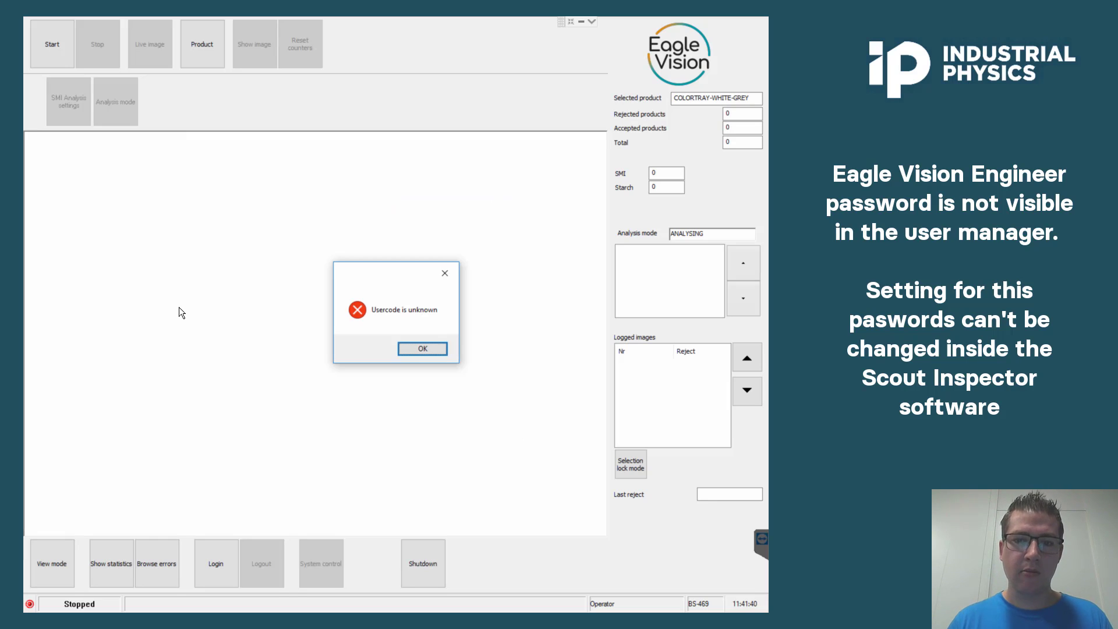
{"action": "left_click", "coordinate": [408, 349]}
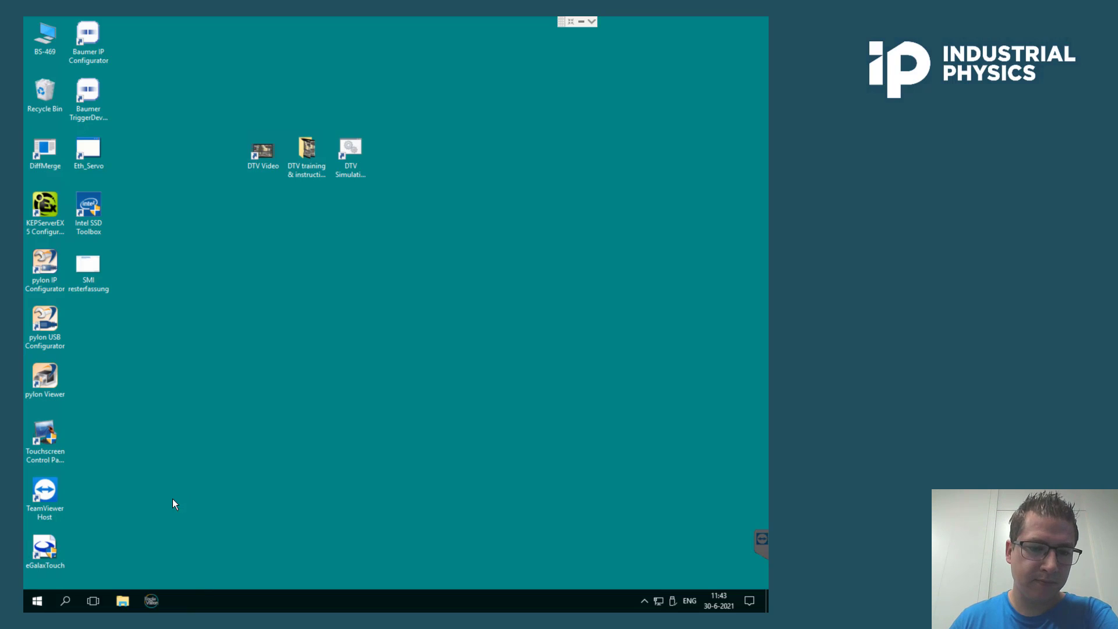
Open the ScoutInspector folder on Local Disk (C:) in File Explorer.
{"action": "left_click", "coordinate": [123, 602]}
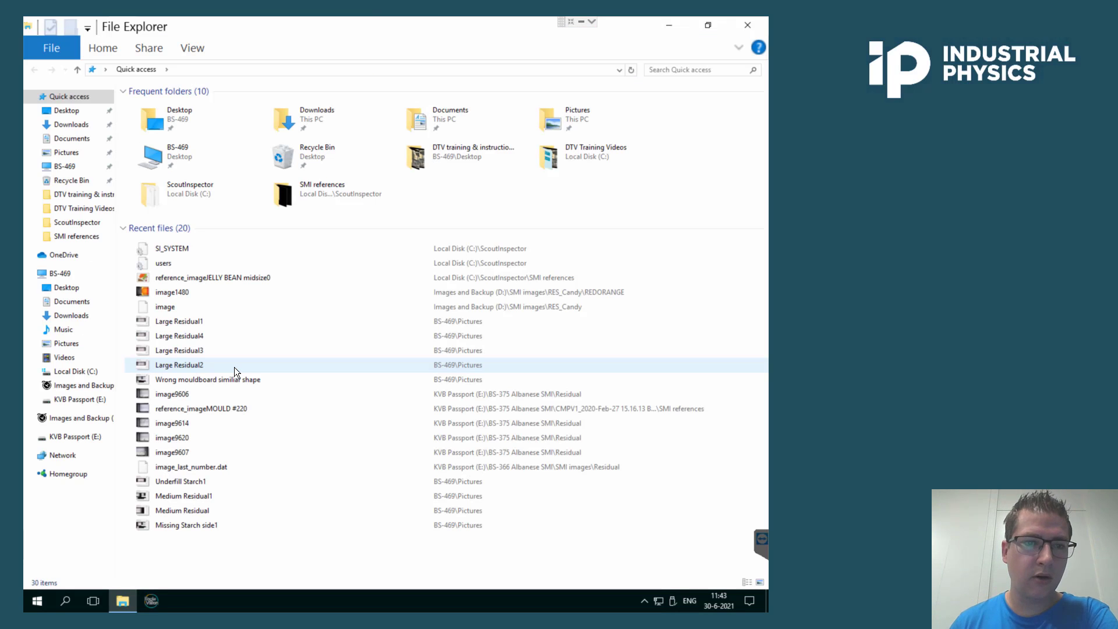
{"action": "left_click", "coordinate": [66, 167]}
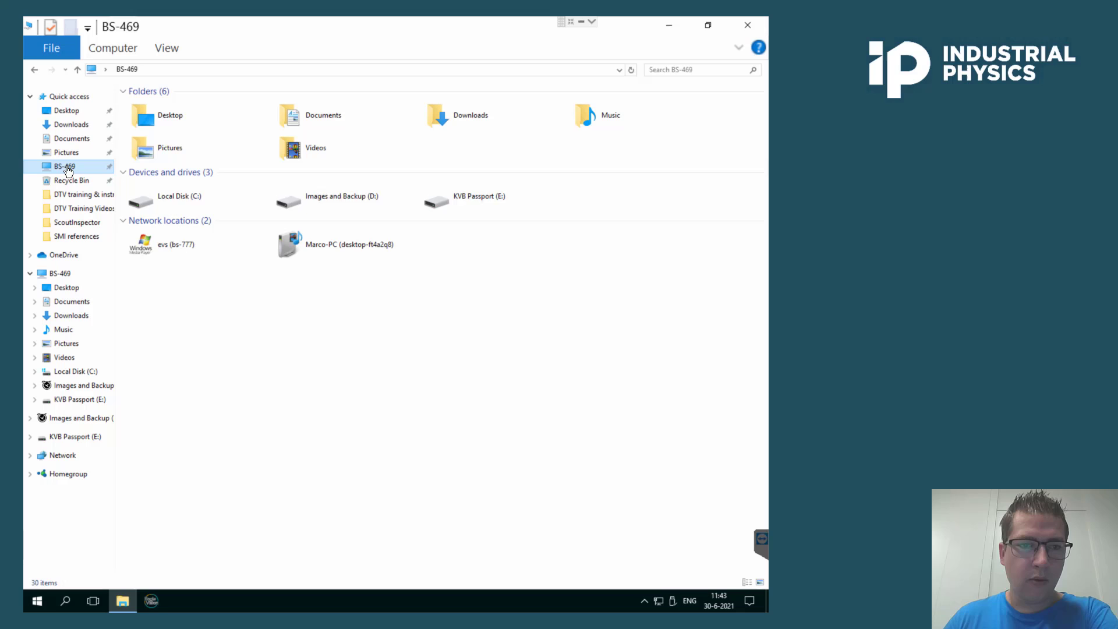
{"action": "double_click", "coordinate": [208, 202]}
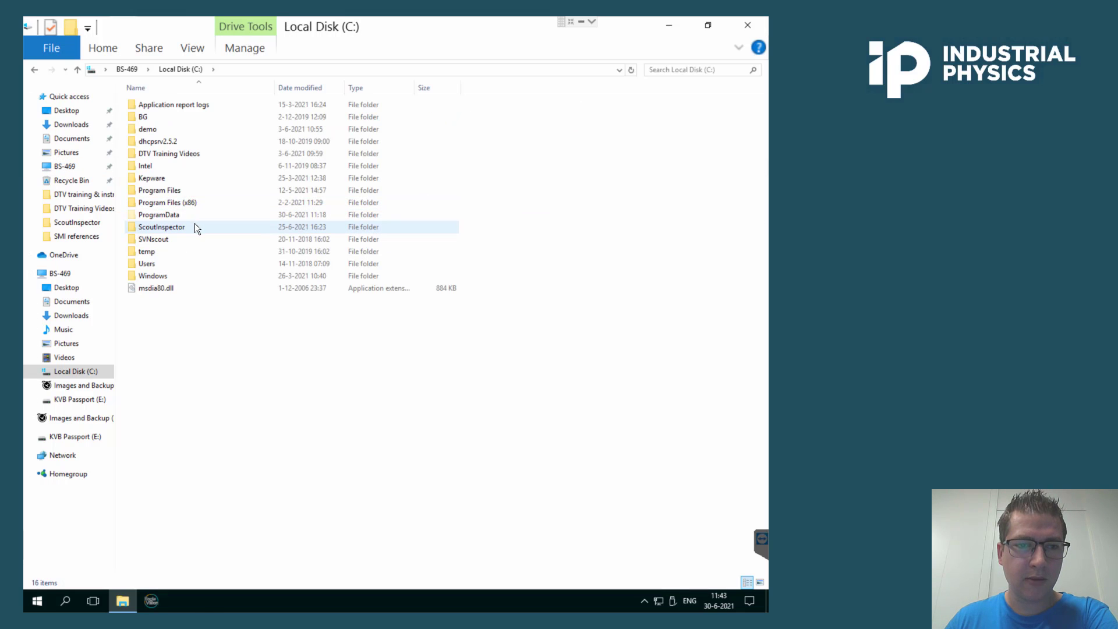
{"action": "double_click", "coordinate": [194, 226]}
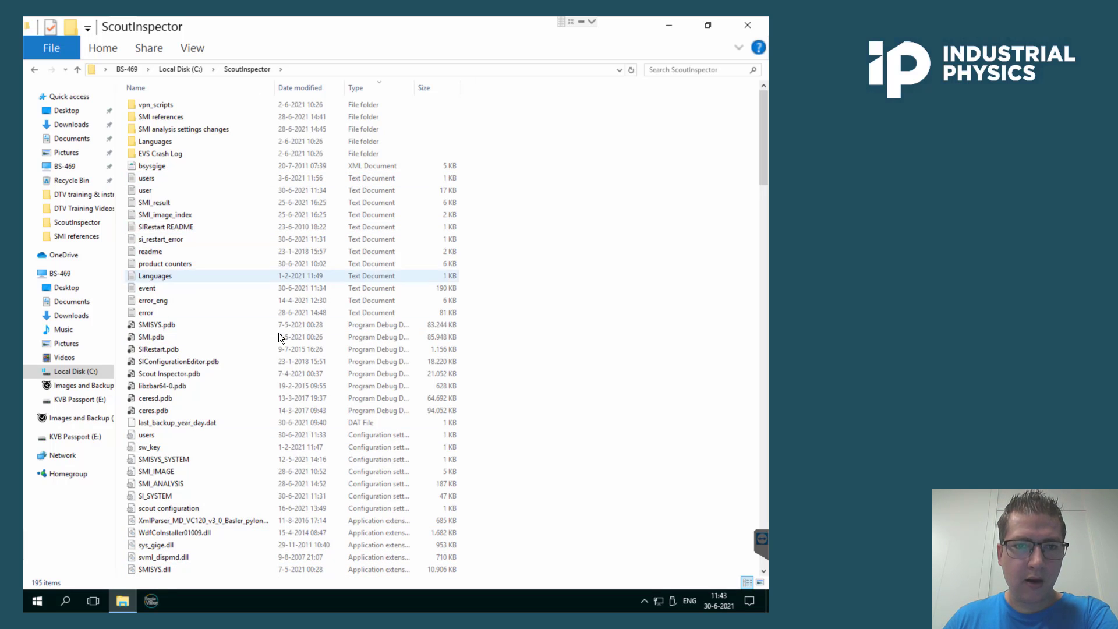
Sort the ScoutInspector folder's files by type and scroll to the configuration settings files.
{"action": "left_click", "coordinate": [246, 86]}
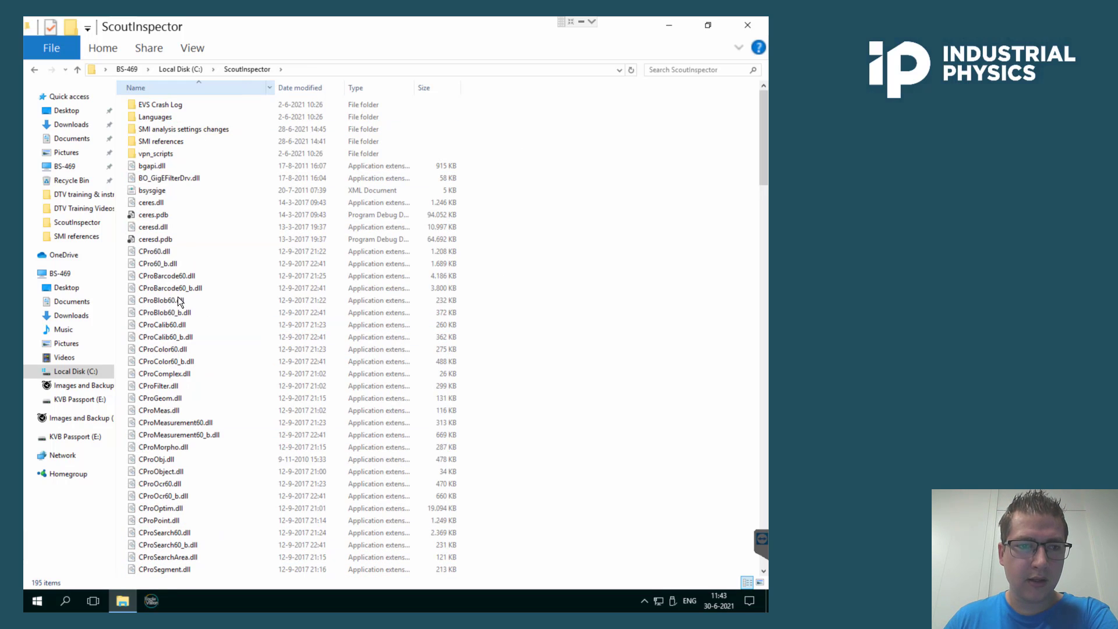
{"action": "left_click", "coordinate": [382, 89]}
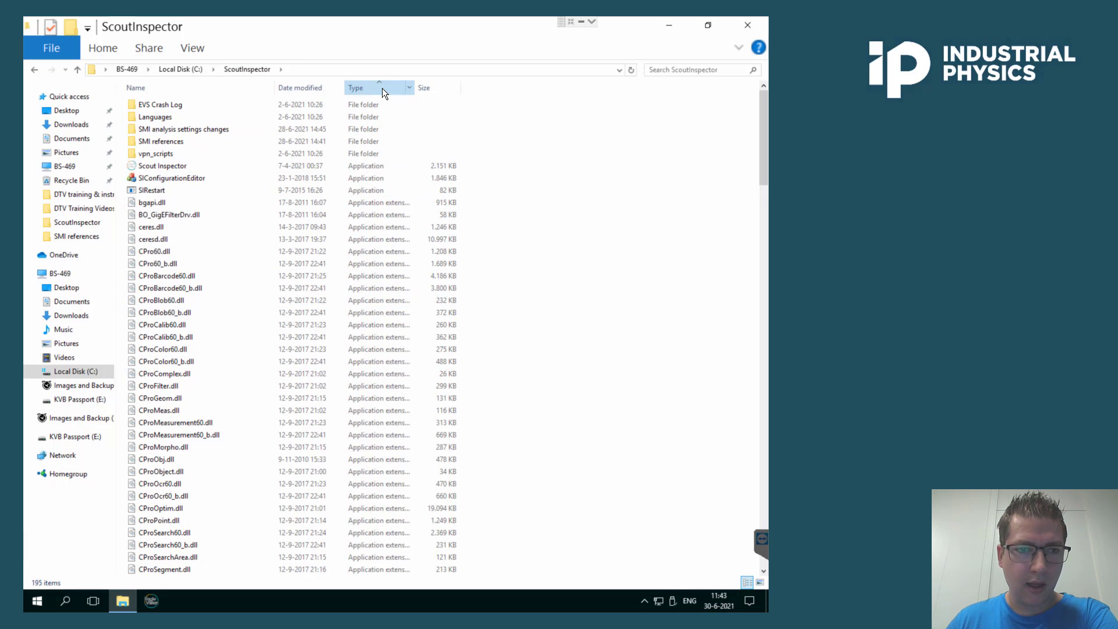
{"action": "left_click", "coordinate": [382, 89]}
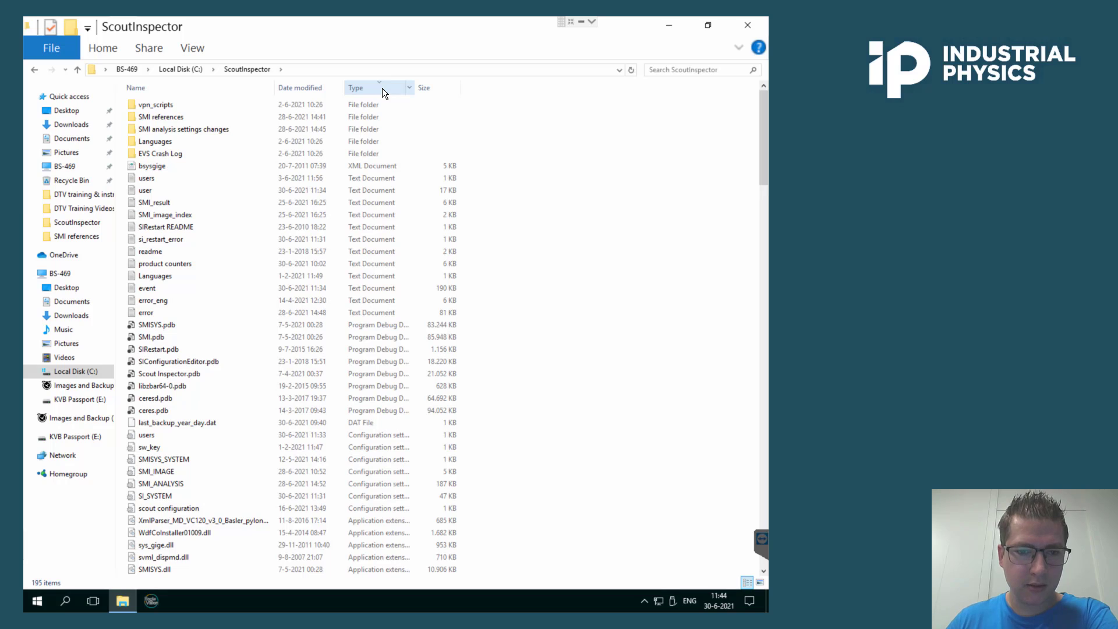
{"action": "scroll", "coordinate": [349, 390], "scroll_direction": "down", "scroll_amount": 2}
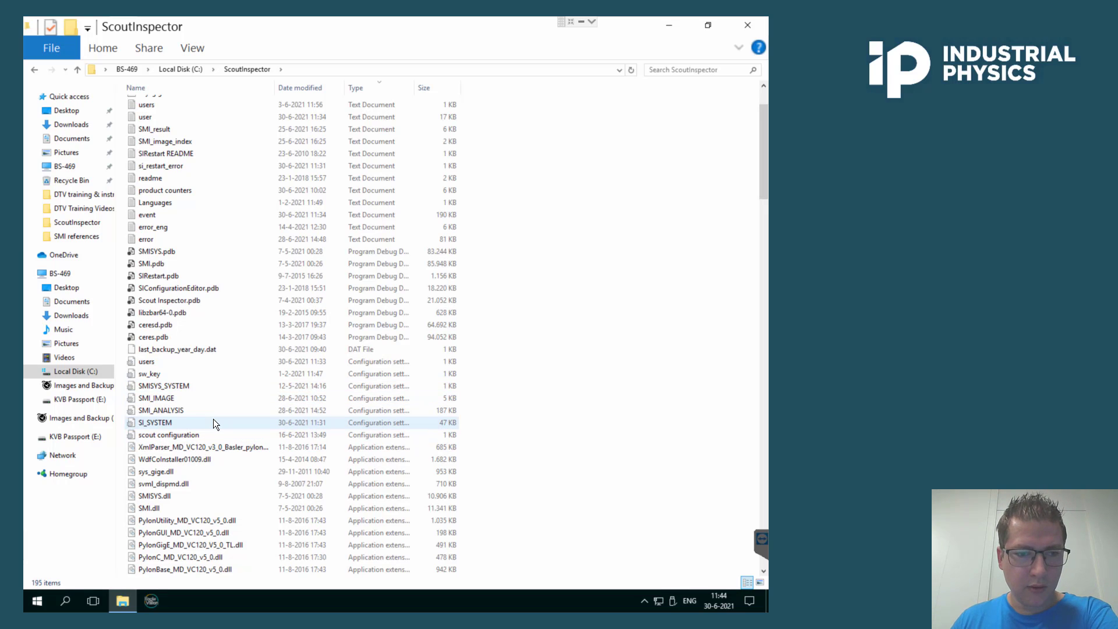
Open the users configuration file in Notepad and maximize the window.
{"action": "left_click", "coordinate": [202, 362]}
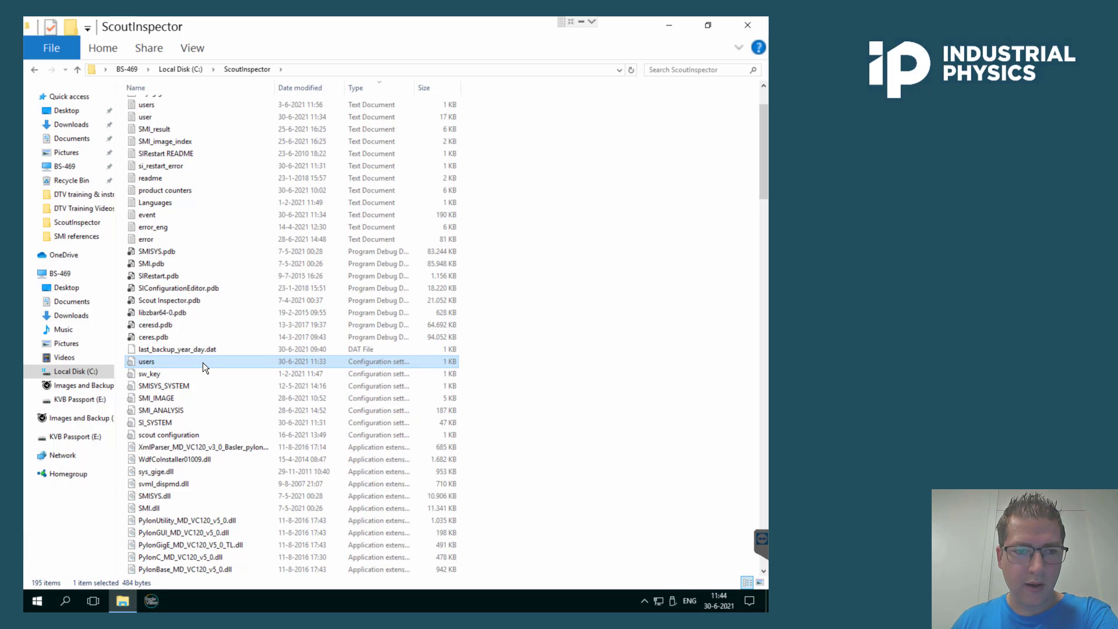
{"action": "double_click", "coordinate": [203, 362]}
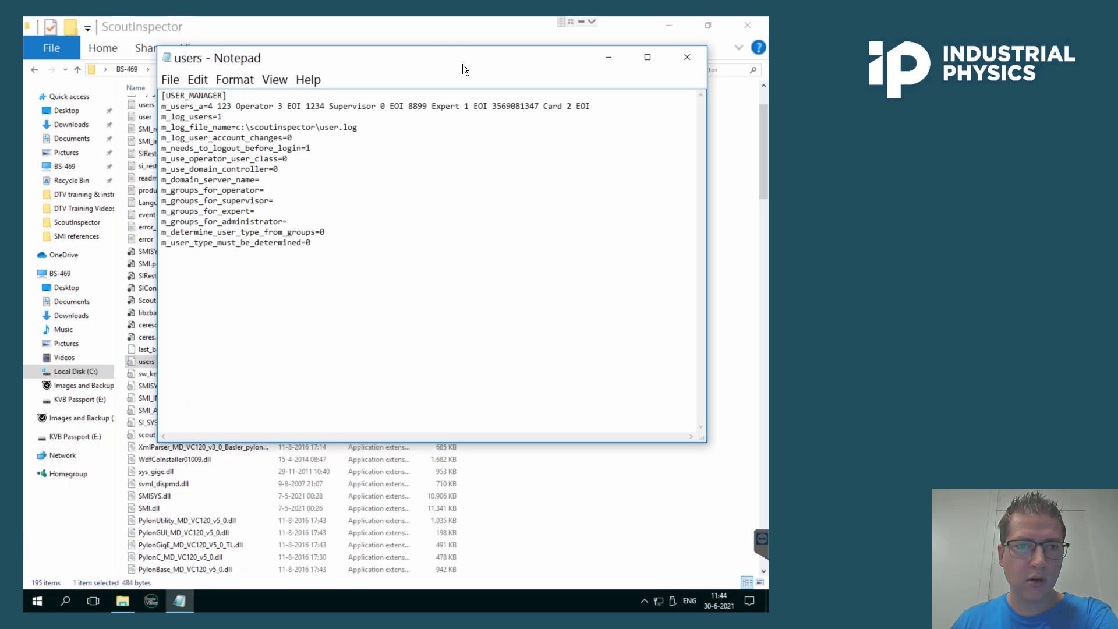
{"action": "key", "text": "super+Up"}
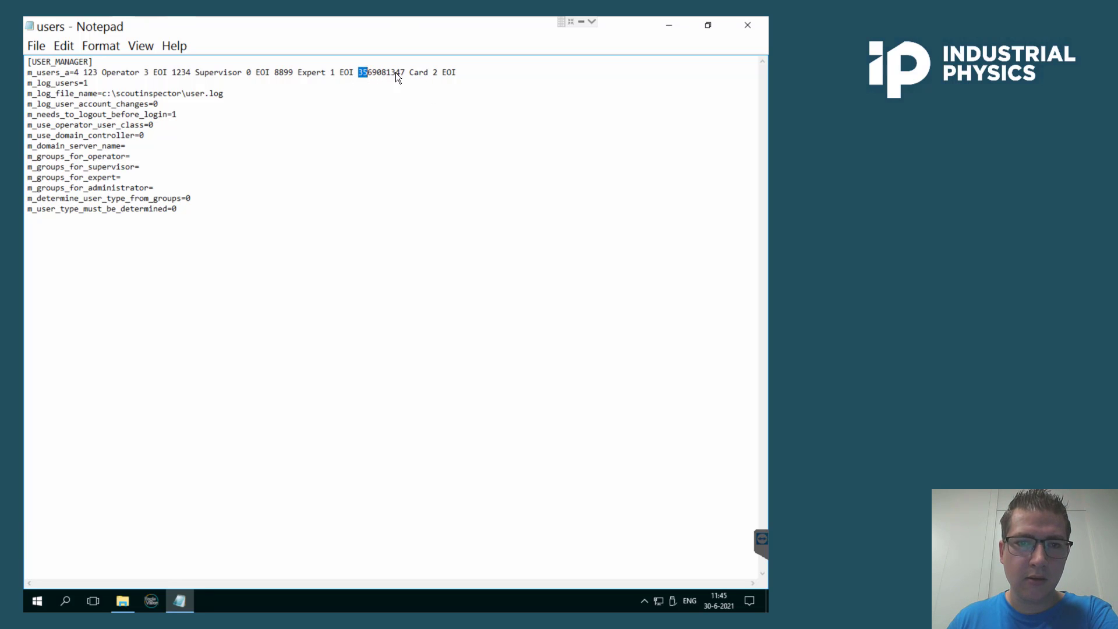
Examine the Card user entry's usercode in the users file, then close Notepad.
{"action": "left_click_drag", "start_coordinate": [396, 72], "coordinate": [440, 71]}
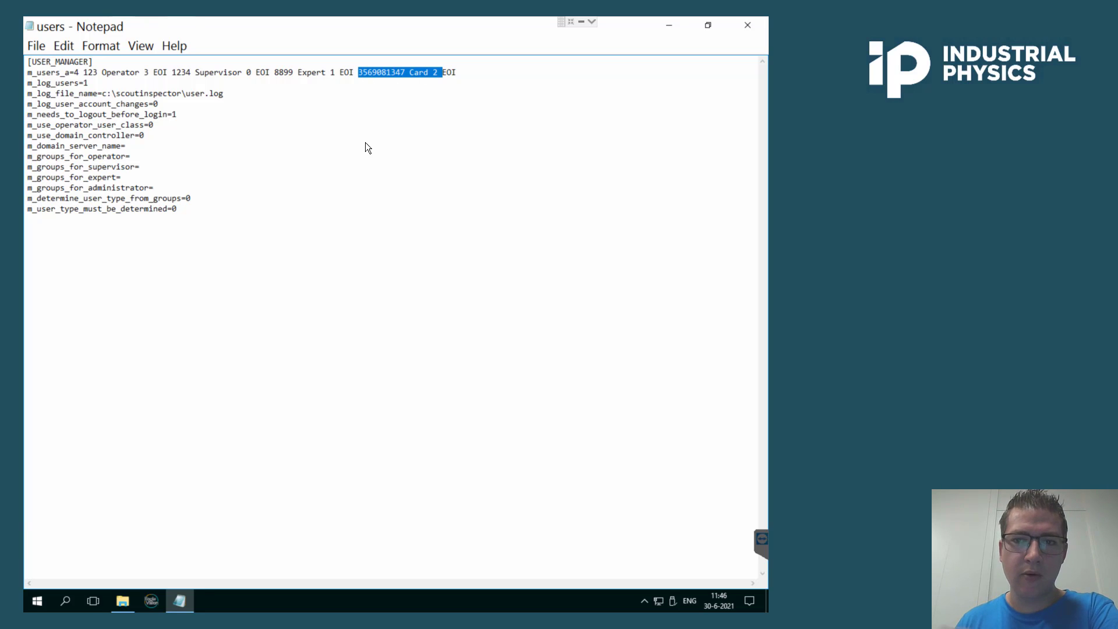
{"action": "left_click", "coordinate": [508, 167]}
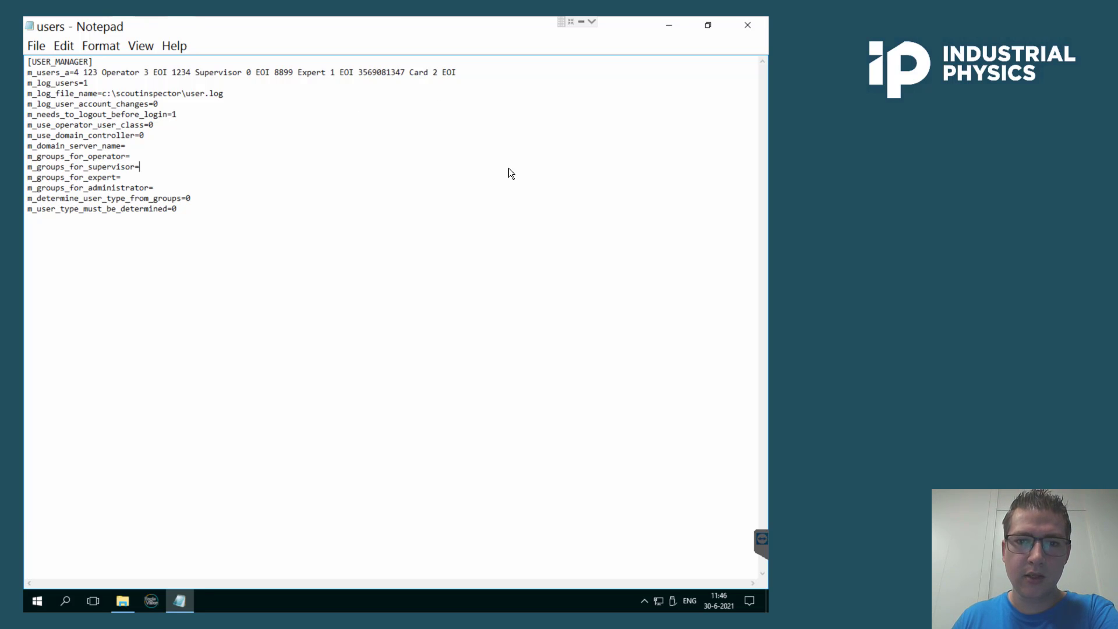
{"action": "left_click", "coordinate": [736, 27]}
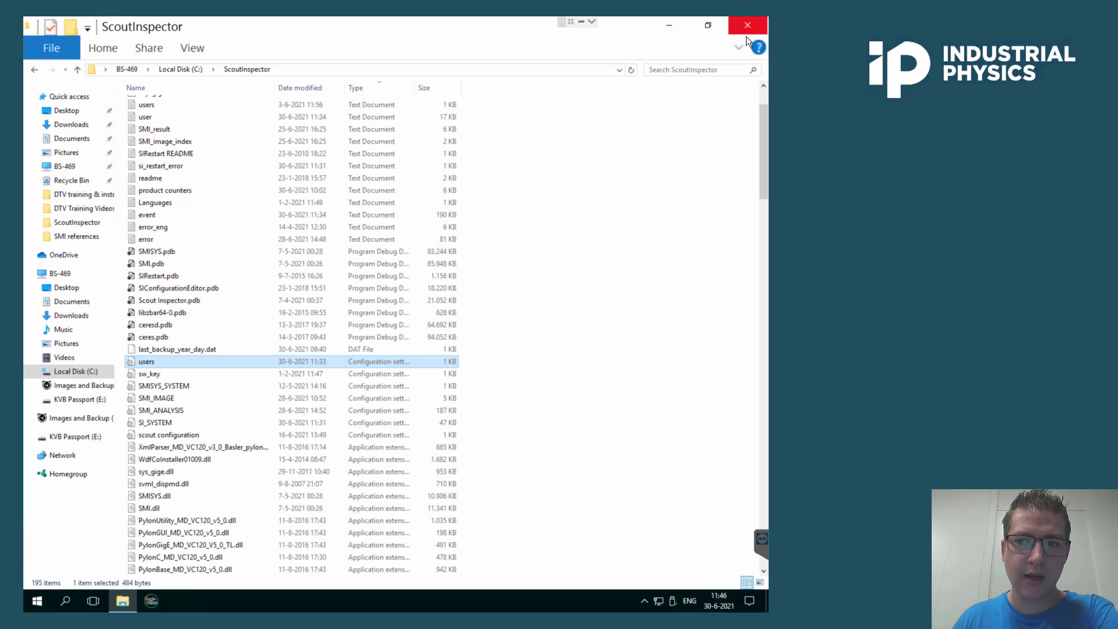
Close File Explorer and return to the Scout Inspector application.
{"action": "left_click", "coordinate": [749, 28]}
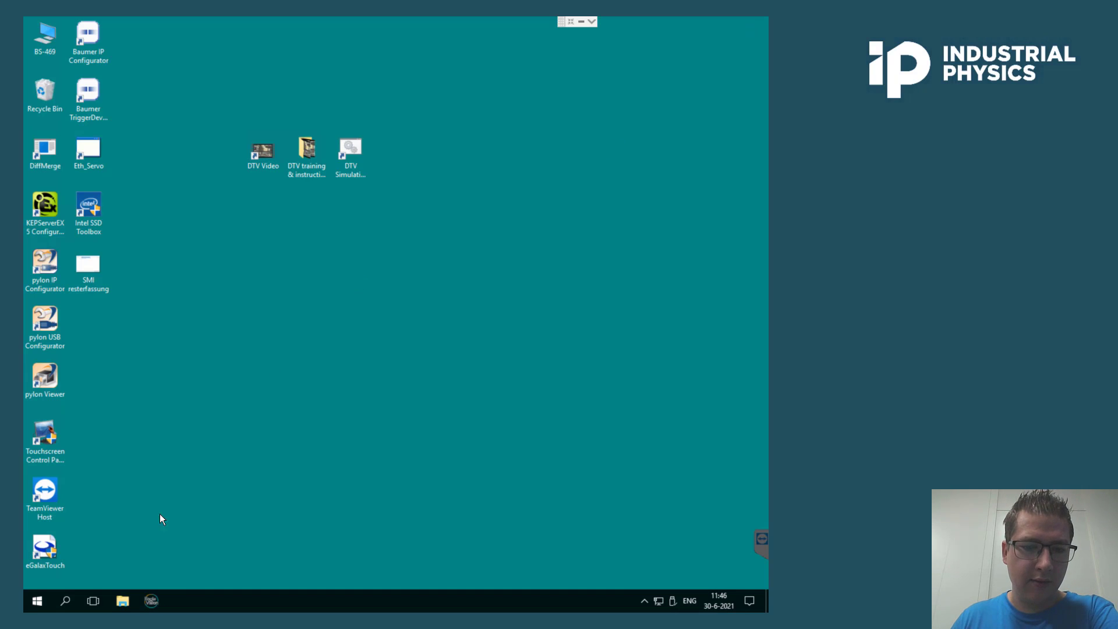
{"action": "left_click", "coordinate": [151, 602]}
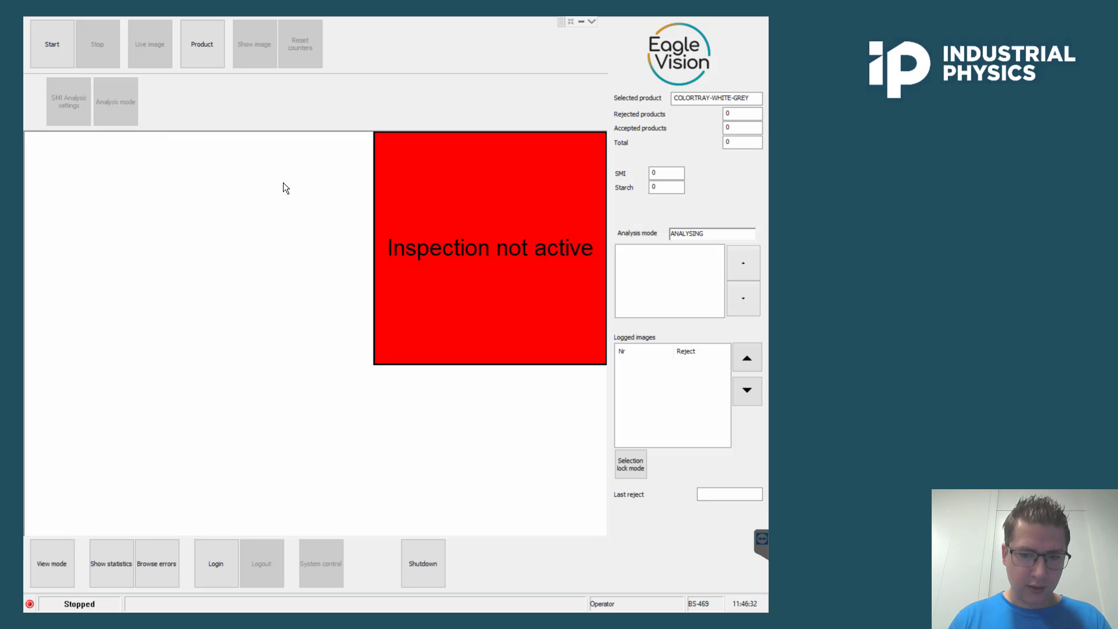
Log in with the Card administrator usercode from the users file.
{"action": "left_click", "coordinate": [208, 553]}
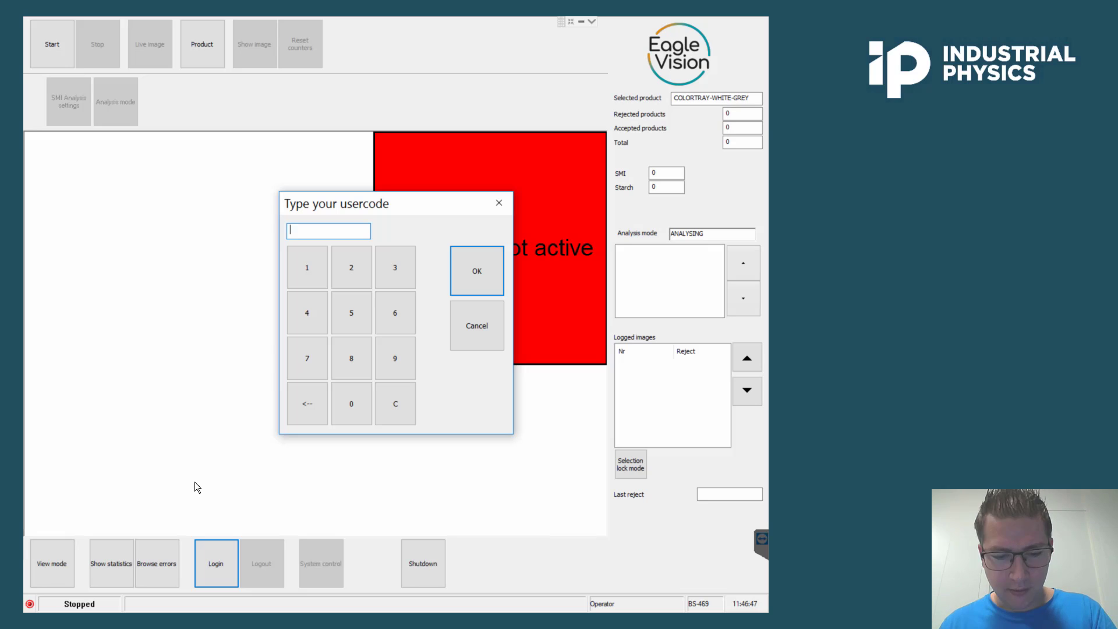
{"action": "type", "text": "**"}
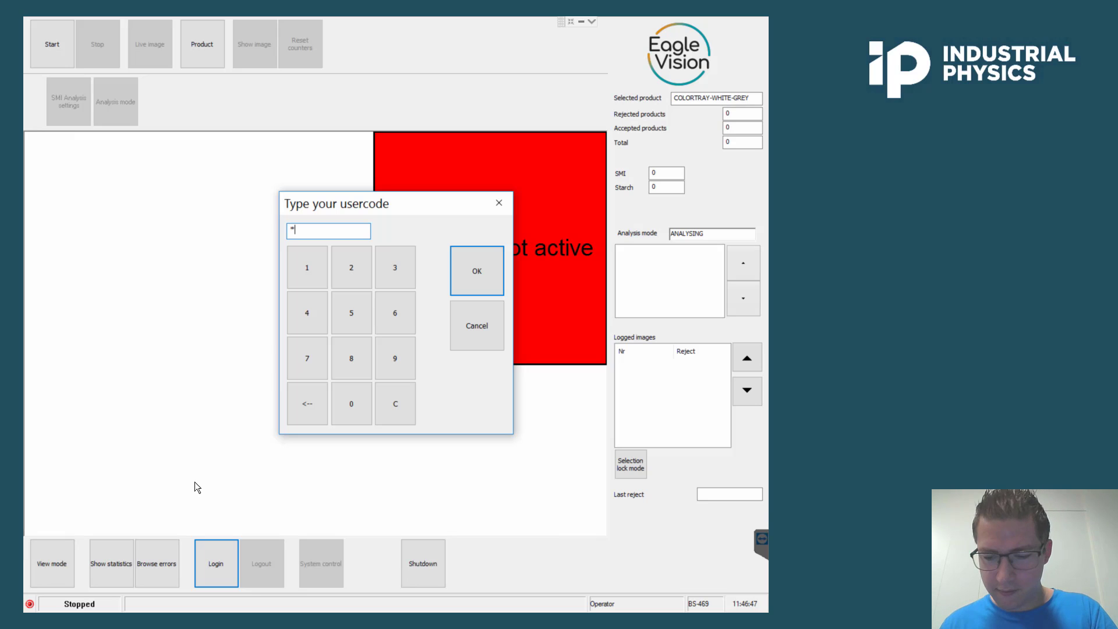
{"action": "type", "text": "***"}
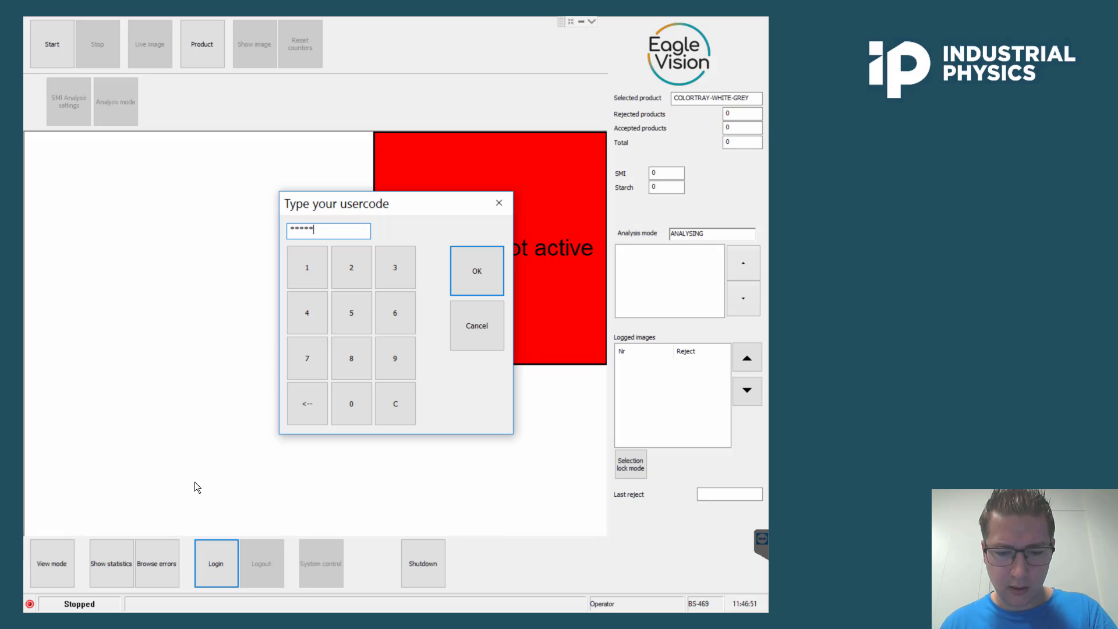
{"action": "type", "text": "***"}
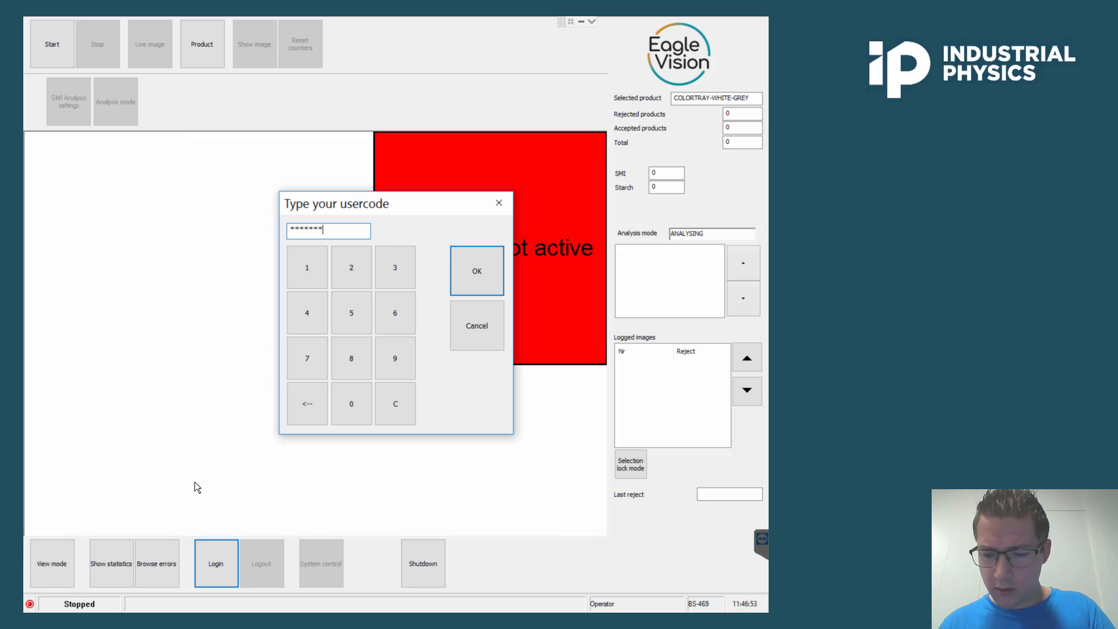
{"action": "type", "text": "**"}
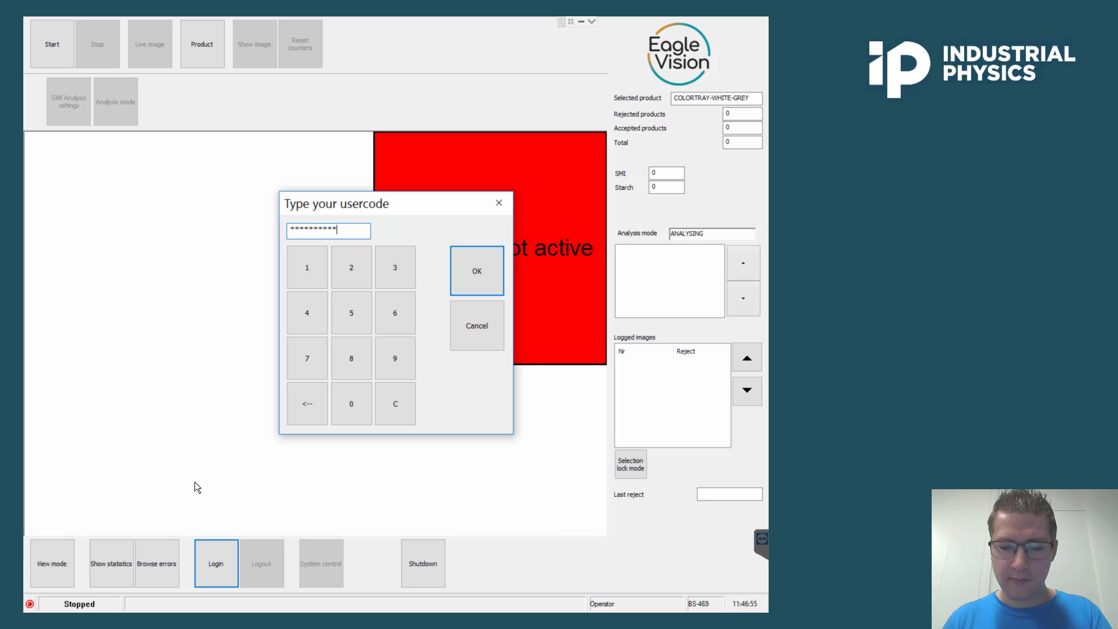
{"action": "key", "text": "Return"}
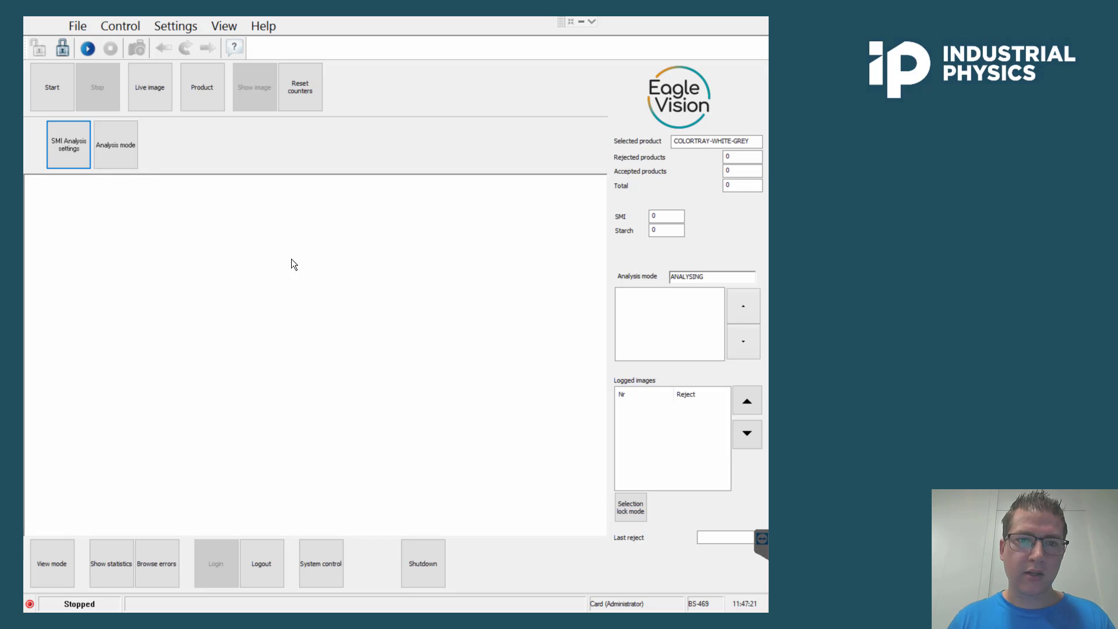
Log out of the administrator account and show the desktop.
{"action": "left_click", "coordinate": [247, 560]}
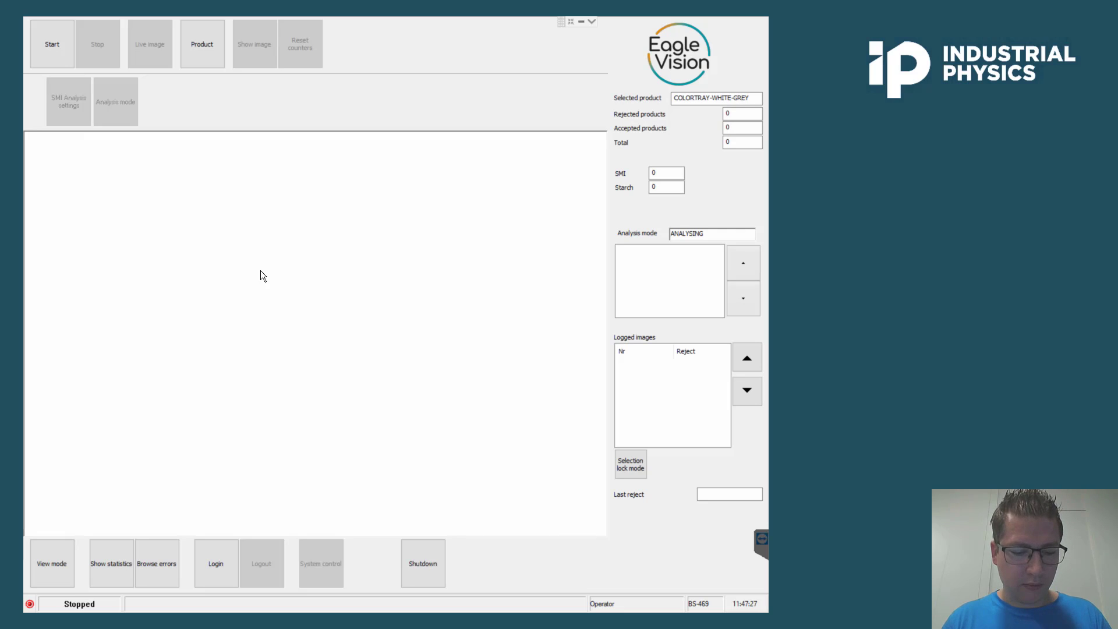
{"action": "key", "text": "super+d"}
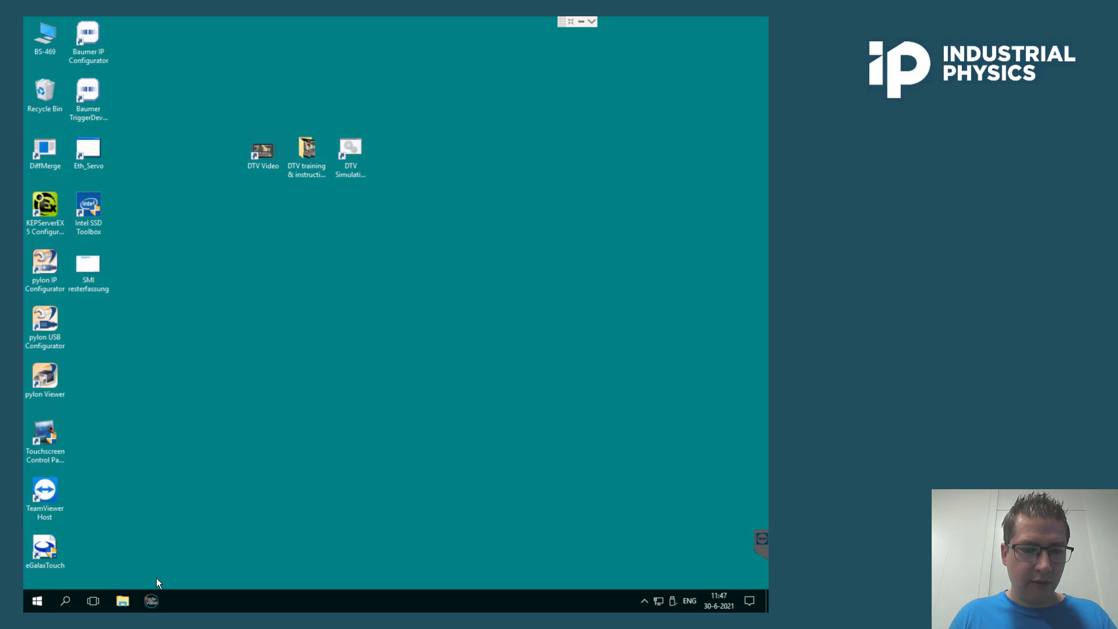
Open Local Disk (C:) in File Explorer.
{"action": "left_click", "coordinate": [121, 608]}
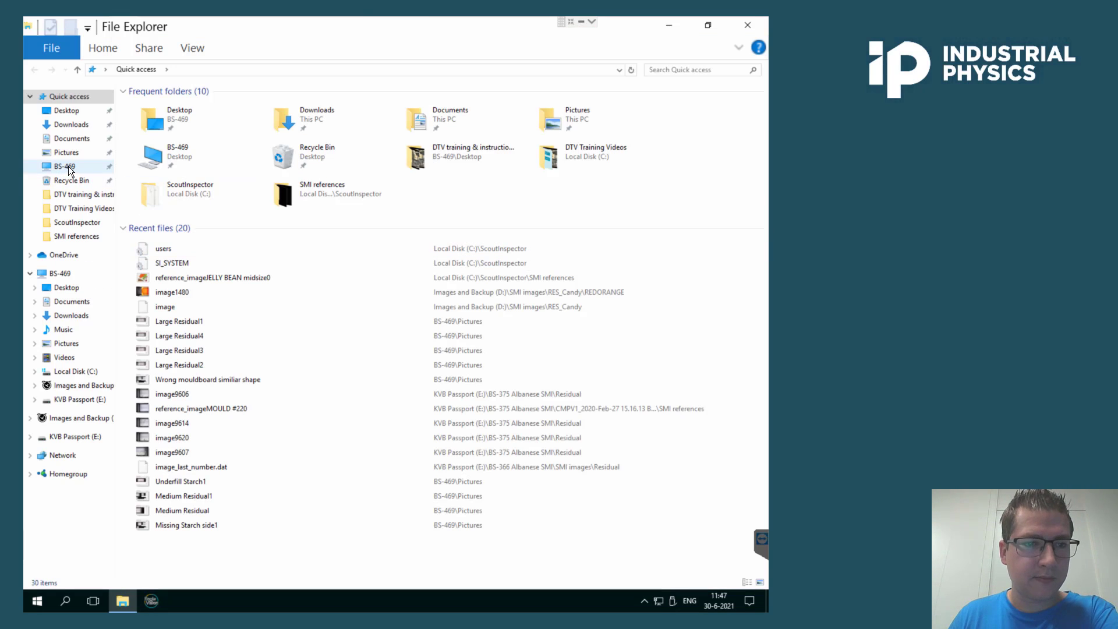
{"action": "left_click", "coordinate": [69, 168]}
{"action": "double_click", "coordinate": [205, 199]}
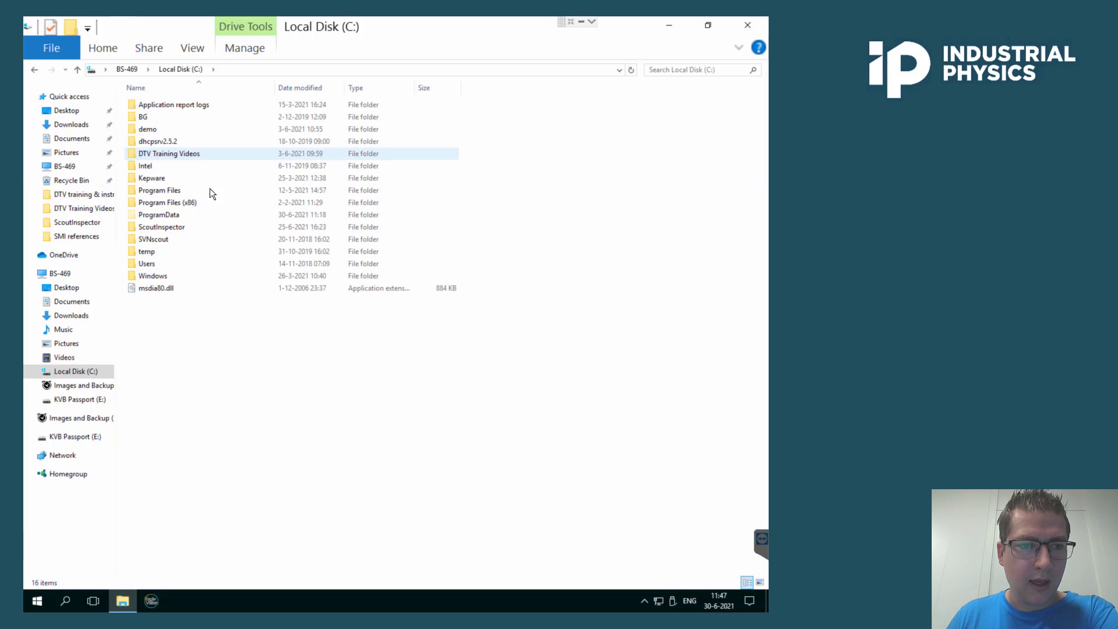
Open the SI_SYSTEM configuration file from the ScoutInspector folder in Notepad and maximize it.
{"action": "double_click", "coordinate": [193, 227]}
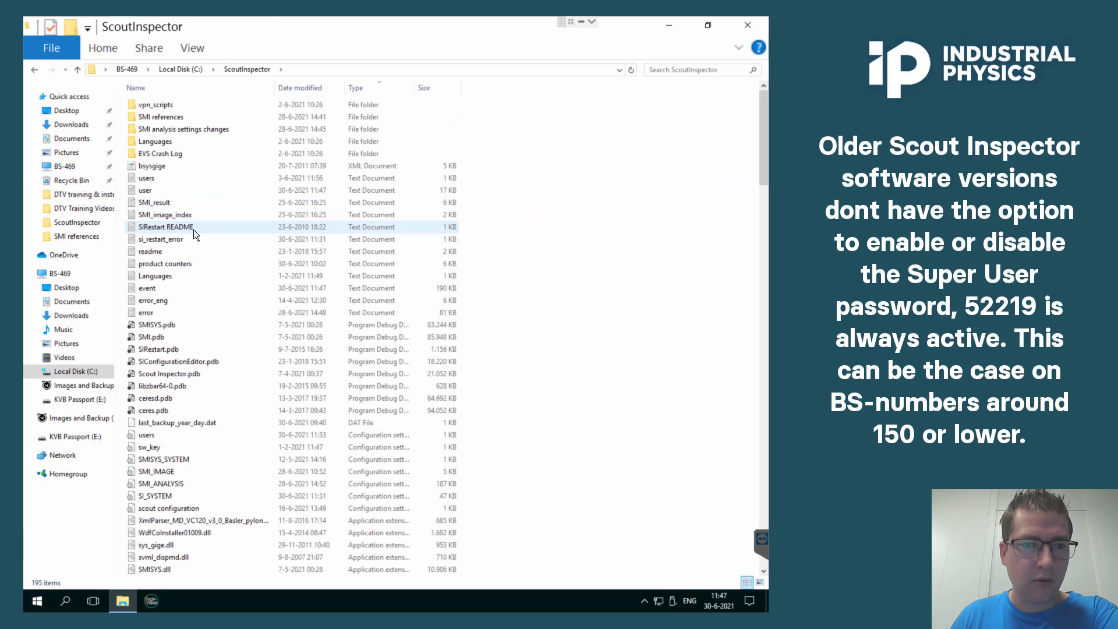
{"action": "scroll", "coordinate": [251, 268], "scroll_direction": "down", "scroll_amount": 4}
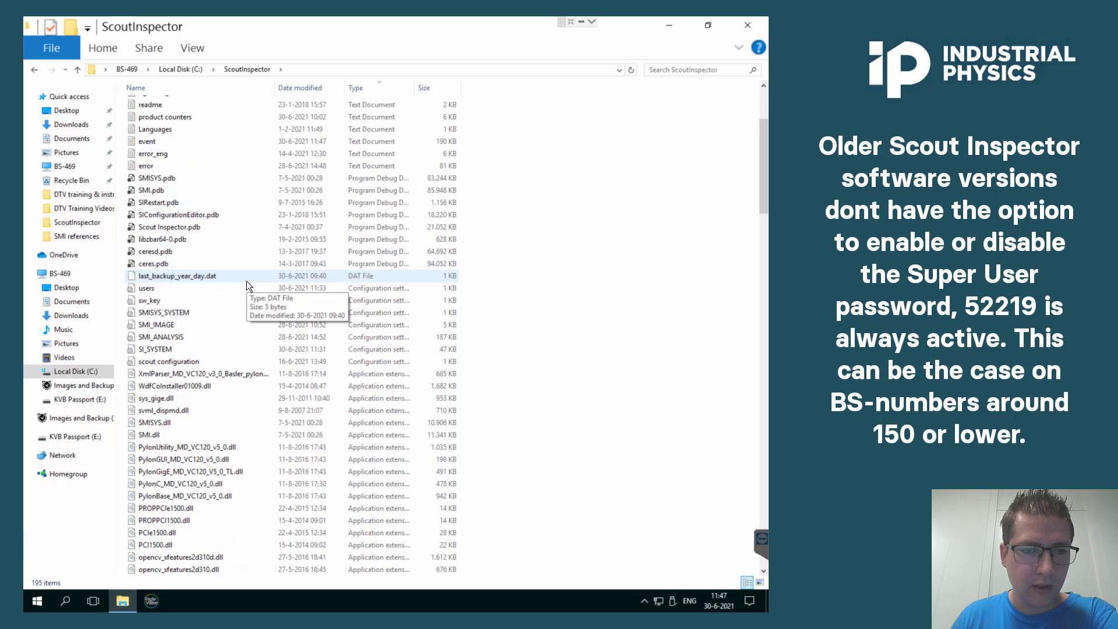
{"action": "left_click", "coordinate": [173, 348]}
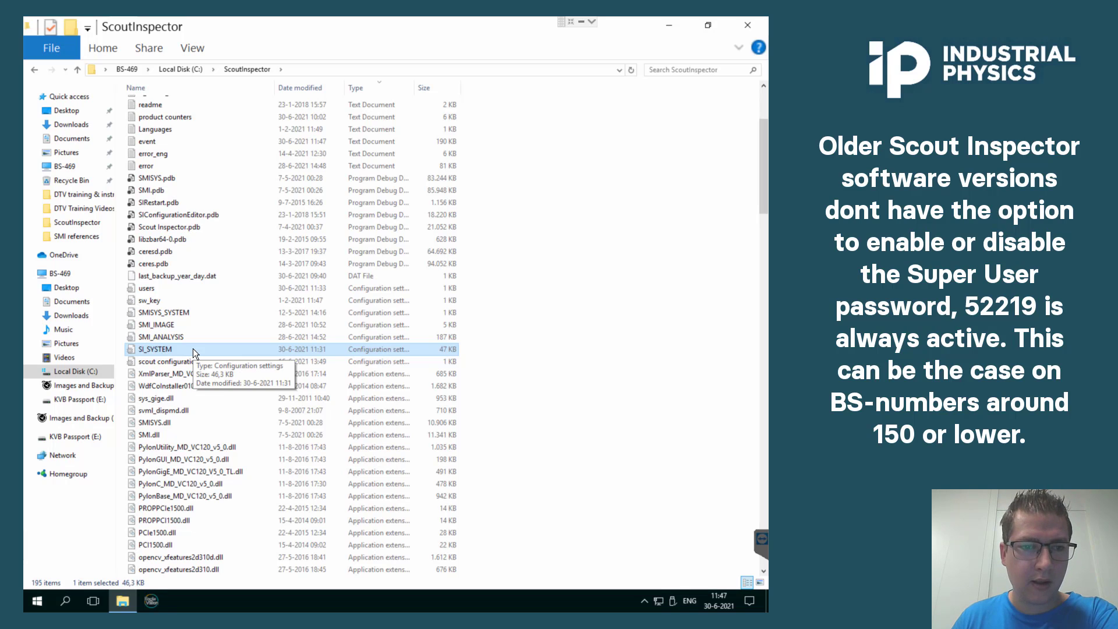
{"action": "double_click", "coordinate": [194, 348]}
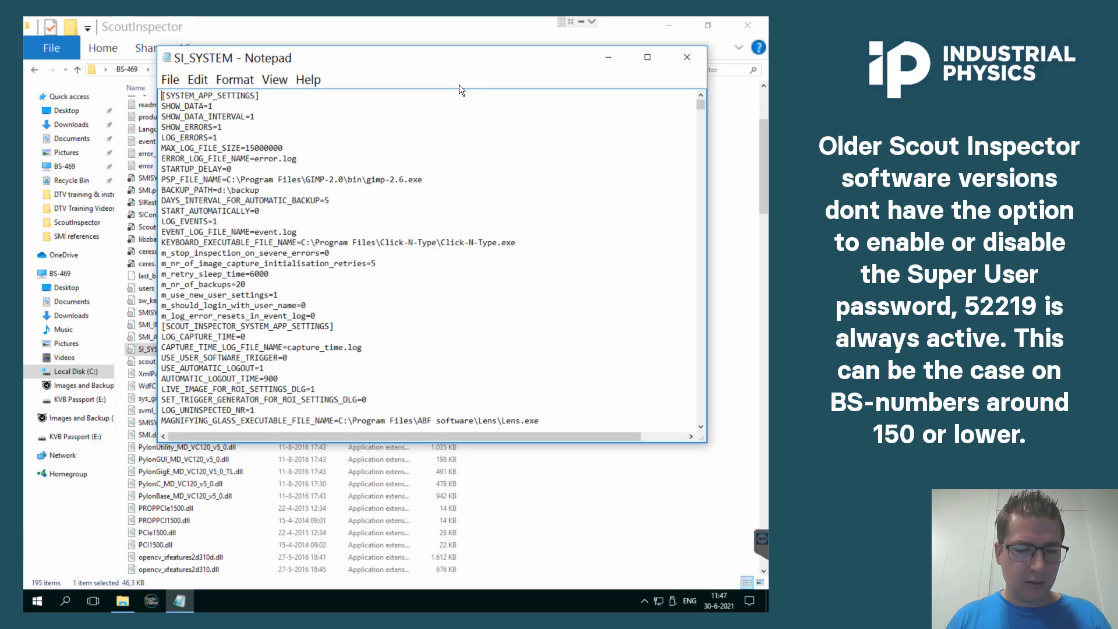
{"action": "left_click", "coordinate": [647, 59]}
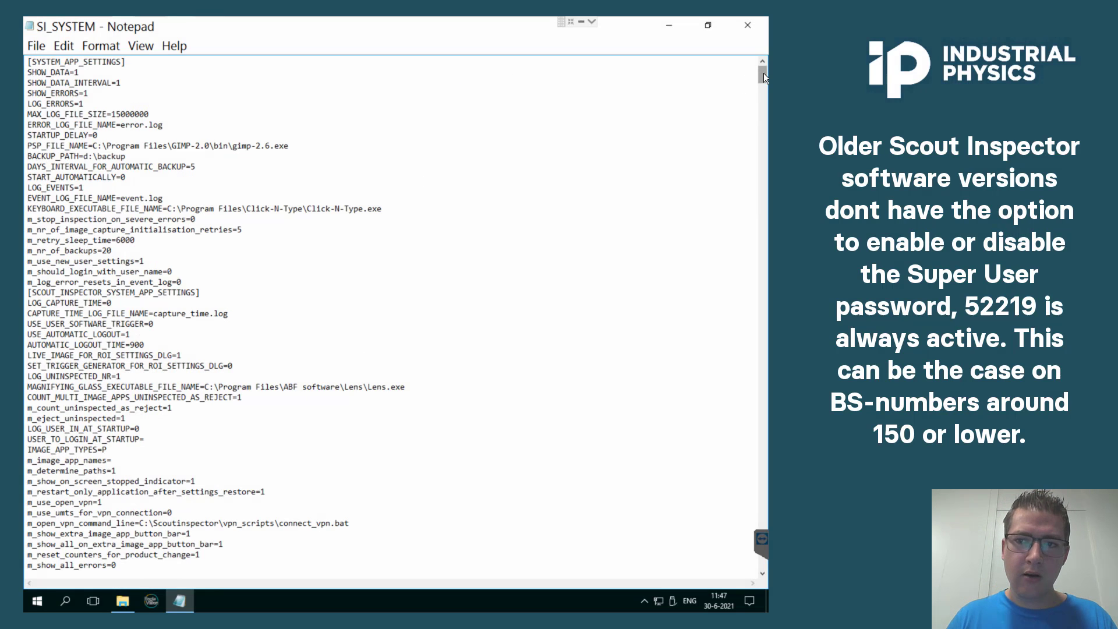
{"action": "left_click_drag", "start_coordinate": [764, 72], "coordinate": [613, 127]}
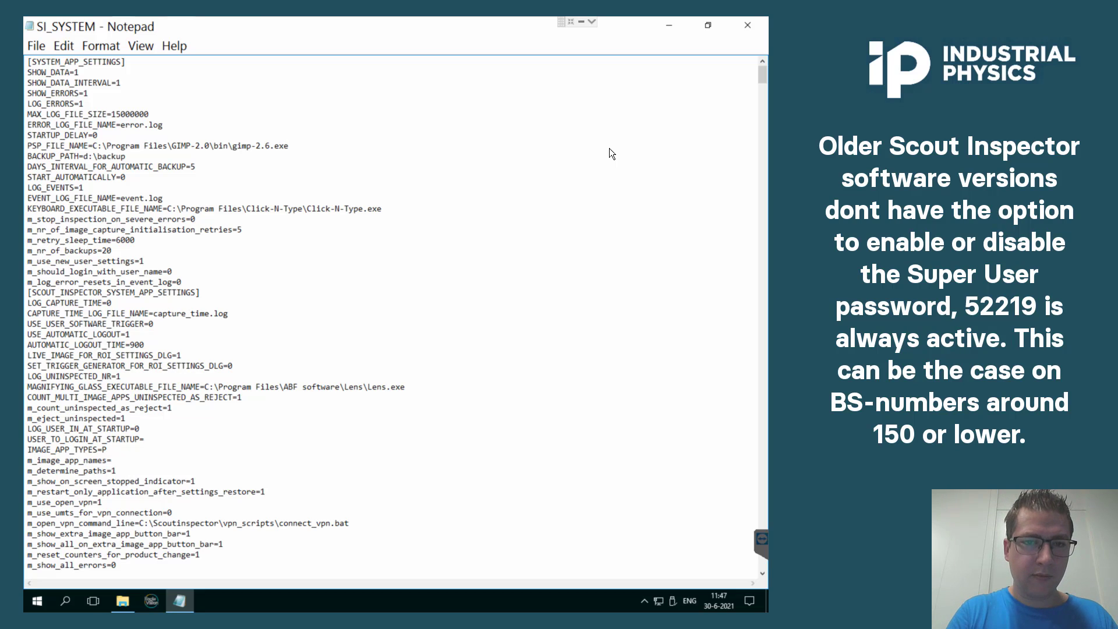
Search the file for "super" and set m_block_permanent_super_user to 0.
{"action": "key", "text": "ctrl+f"}
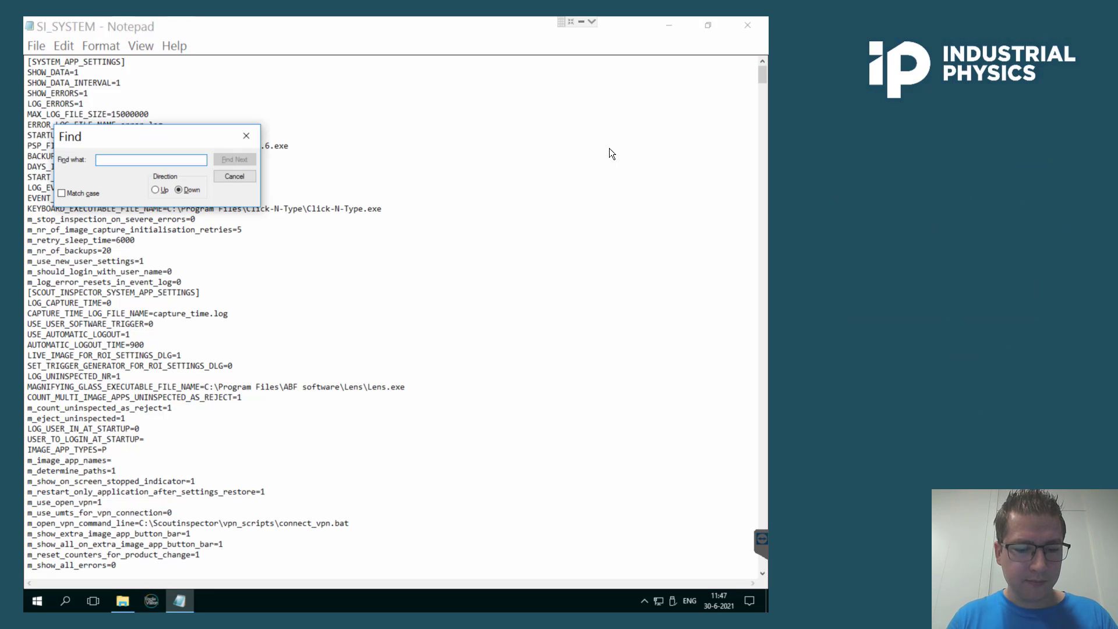
{"action": "type", "text": "super"}
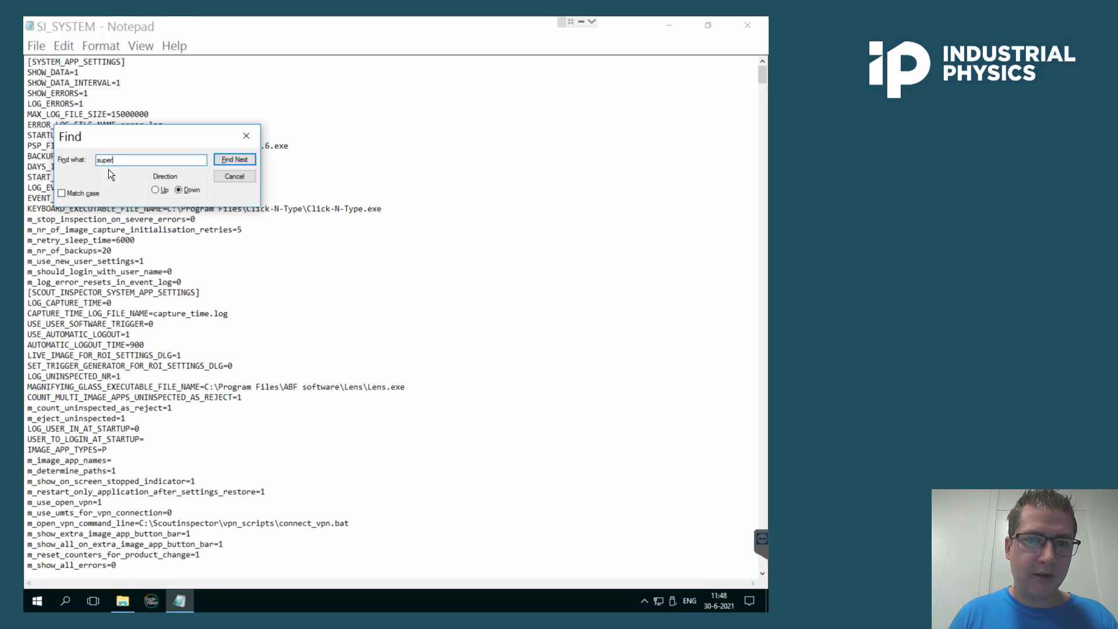
{"action": "left_click", "coordinate": [234, 159]}
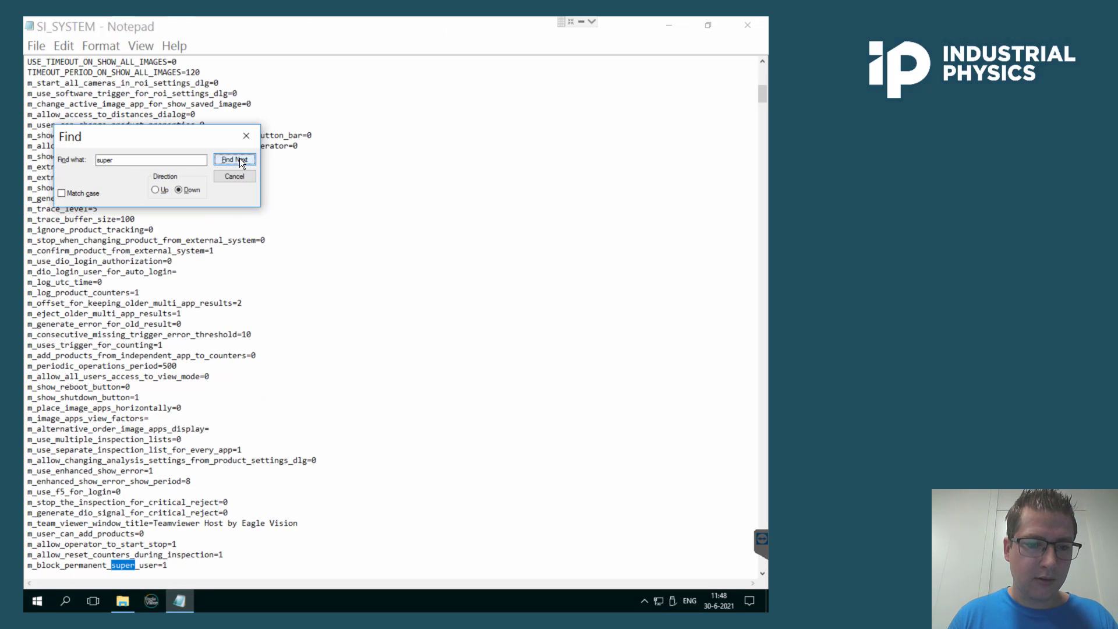
{"action": "scroll", "coordinate": [116, 447], "scroll_direction": "down", "scroll_amount": 2}
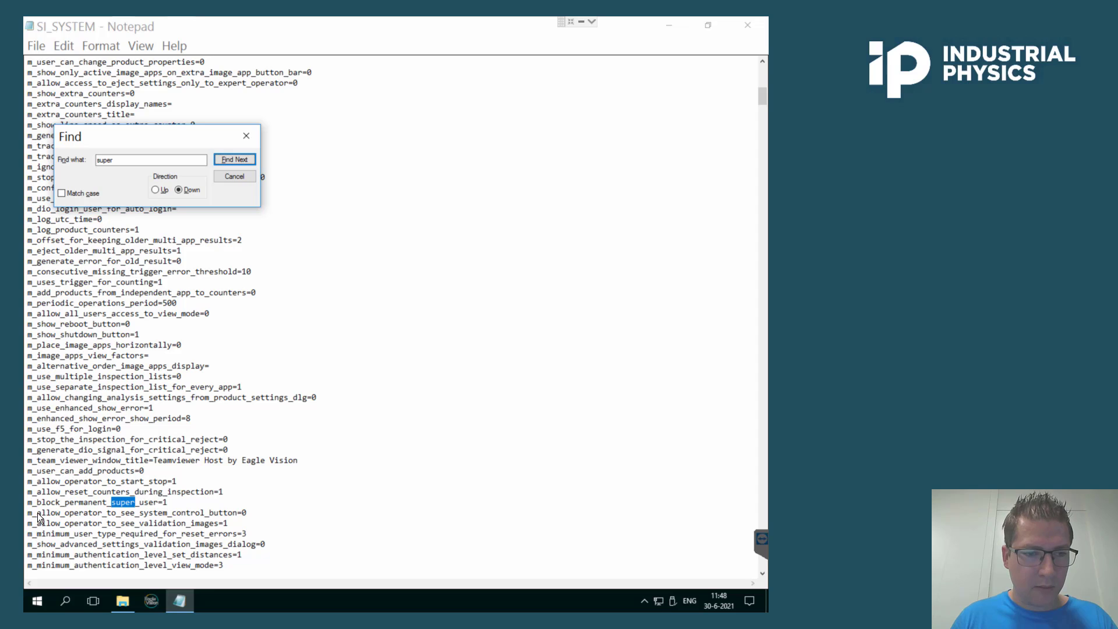
{"action": "left_click", "coordinate": [171, 502]}
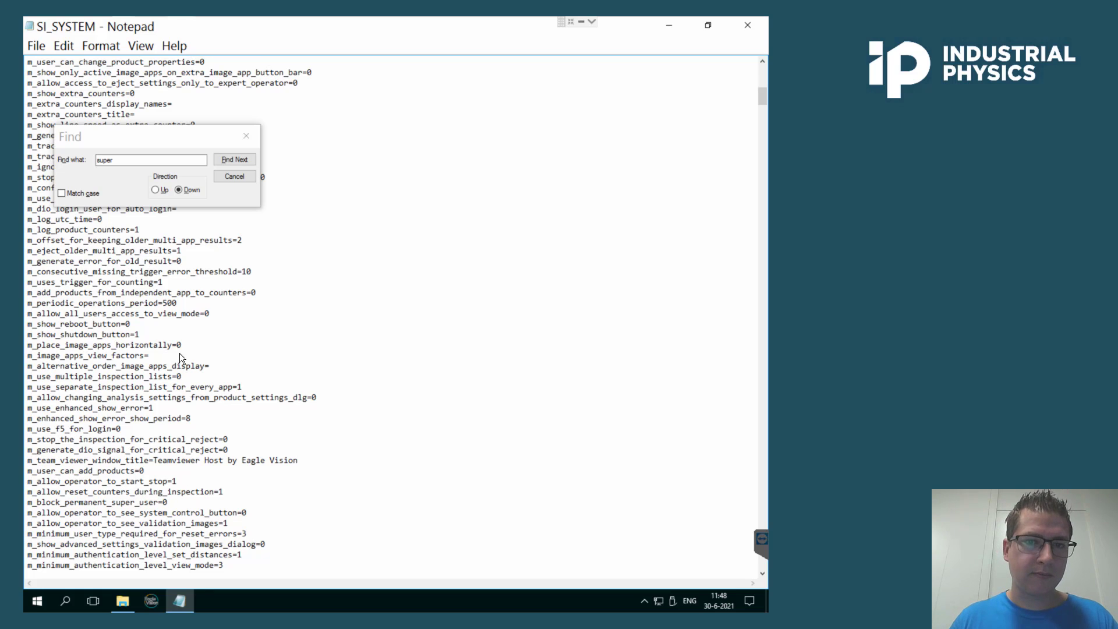
{"action": "left_click", "coordinate": [244, 135]}
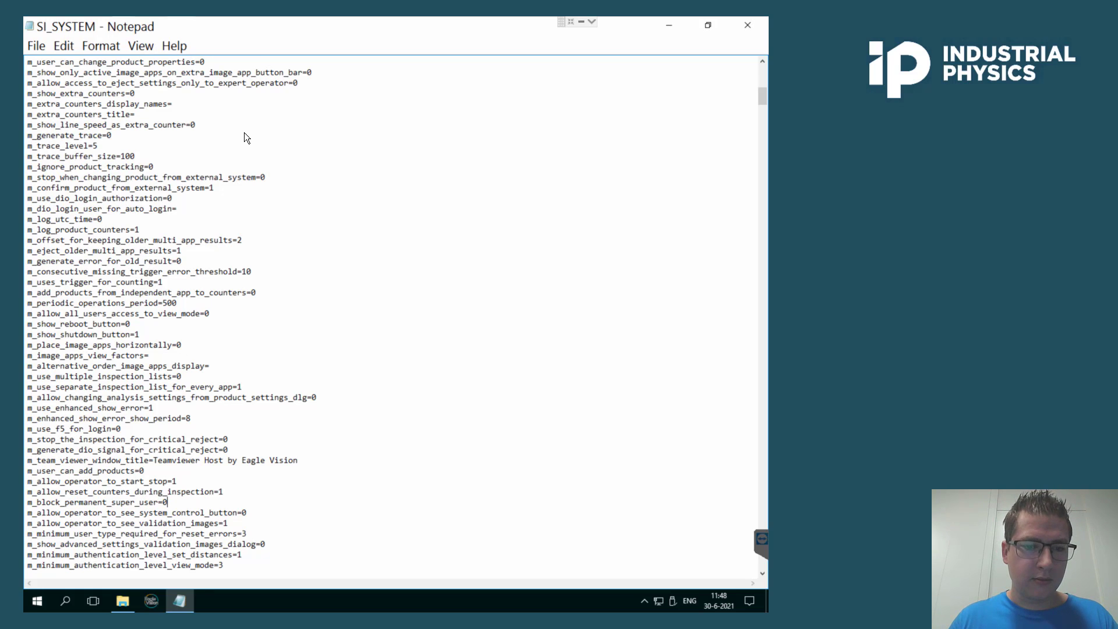
Save the SI_SYSTEM file, then close Notepad and File Explorer.
{"action": "left_click", "coordinate": [36, 46]}
{"action": "left_click", "coordinate": [91, 109]}
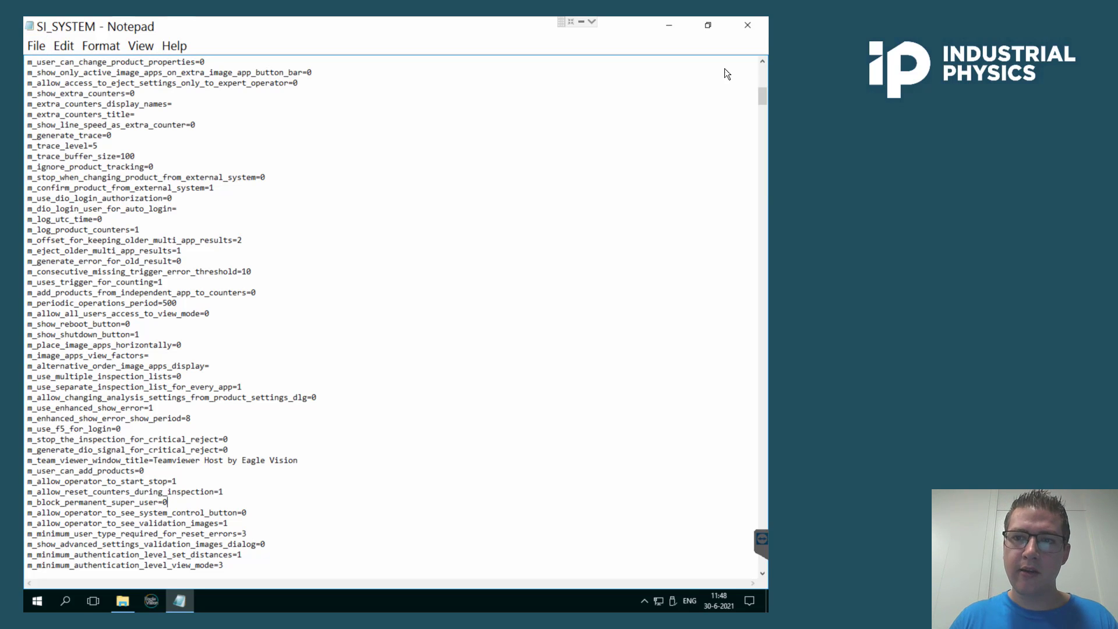
{"action": "left_click", "coordinate": [752, 21]}
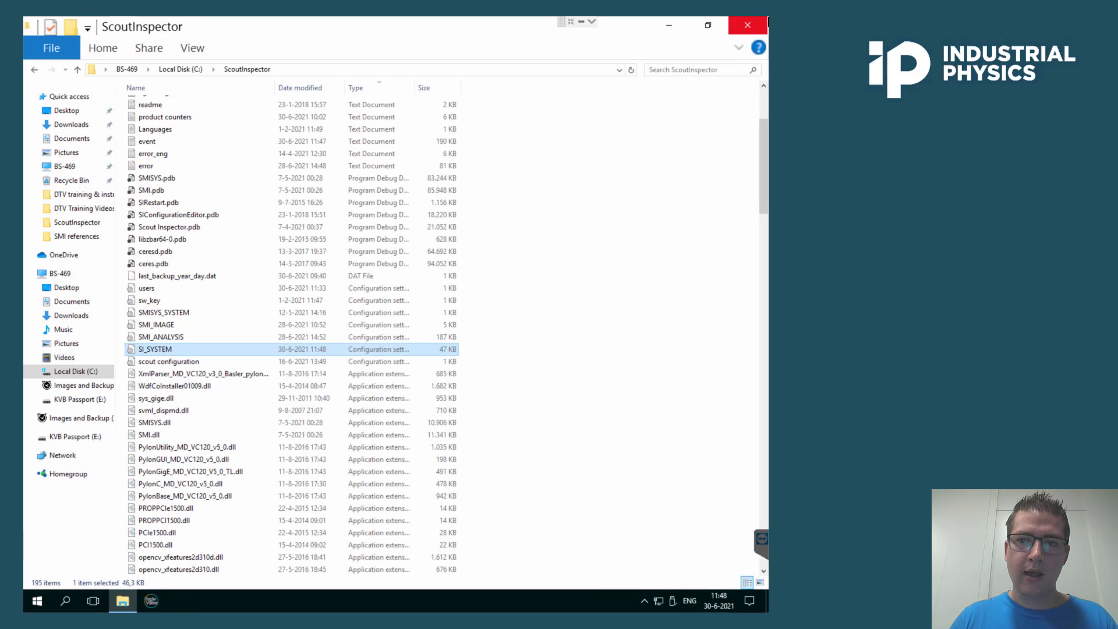
{"action": "left_click", "coordinate": [758, 24]}
Return to Scout Inspector and log in with the super user usercode.
{"action": "left_click", "coordinate": [152, 601]}
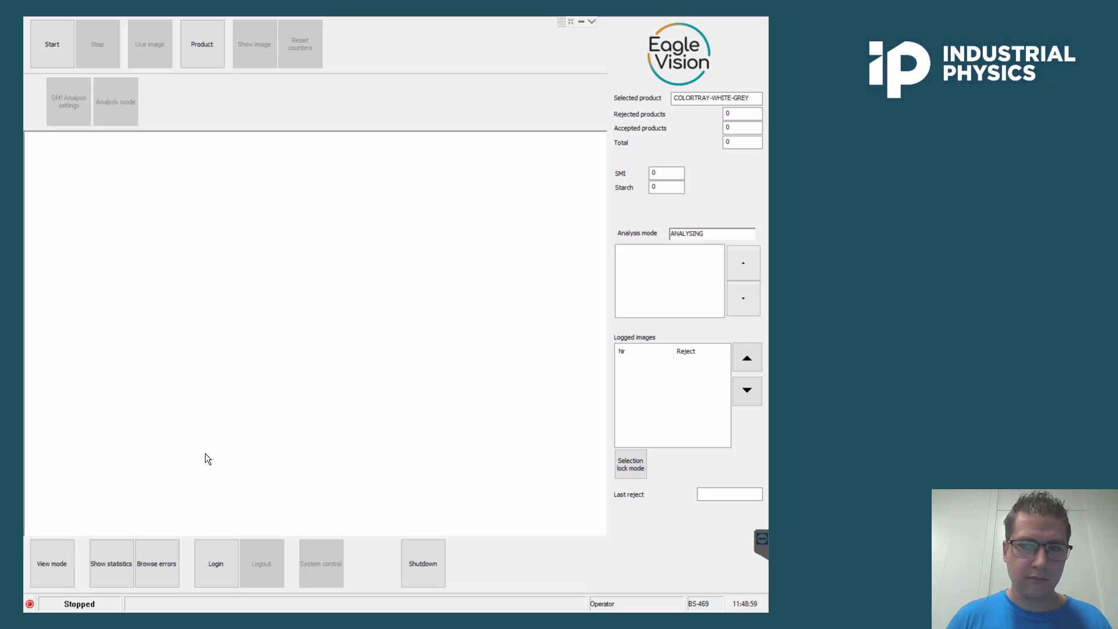
{"action": "left_click", "coordinate": [211, 560]}
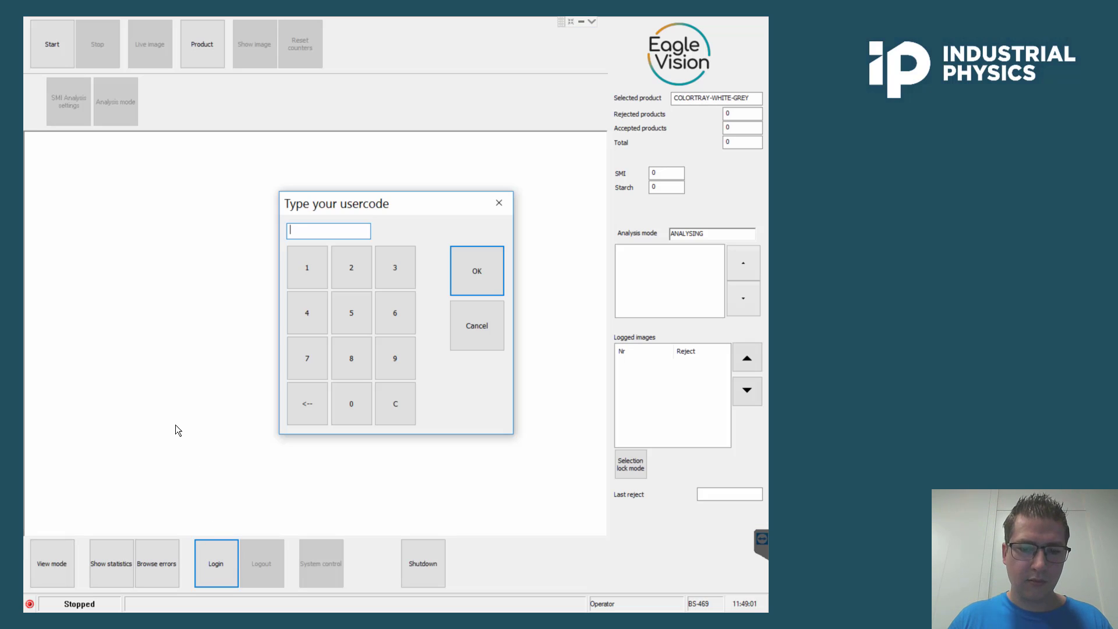
{"action": "type", "text": "**"}
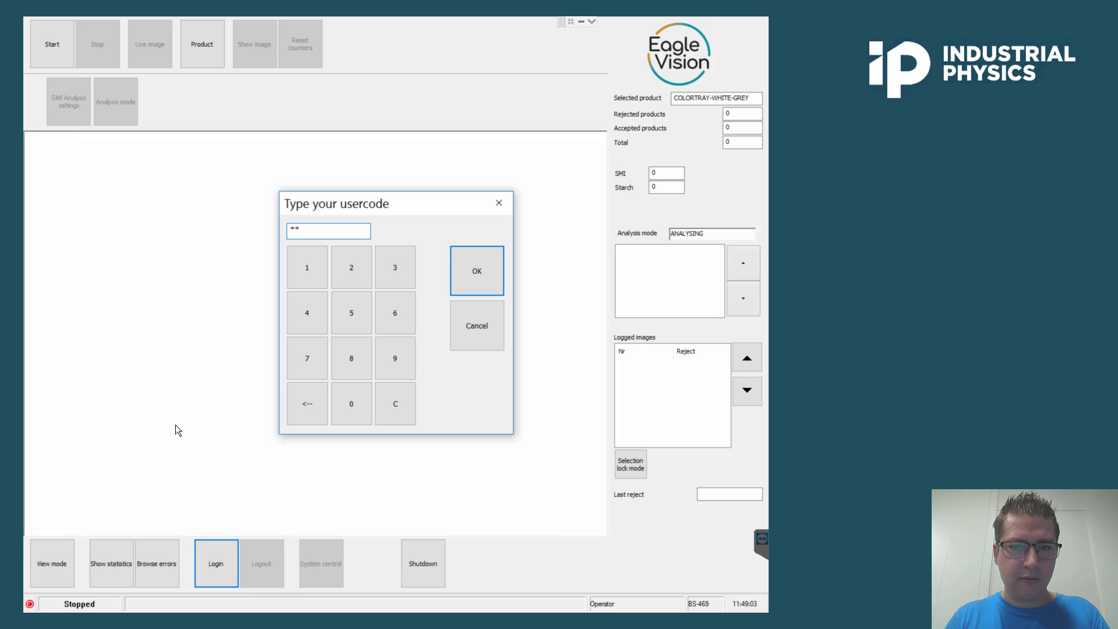
{"action": "type", "text": "***"}
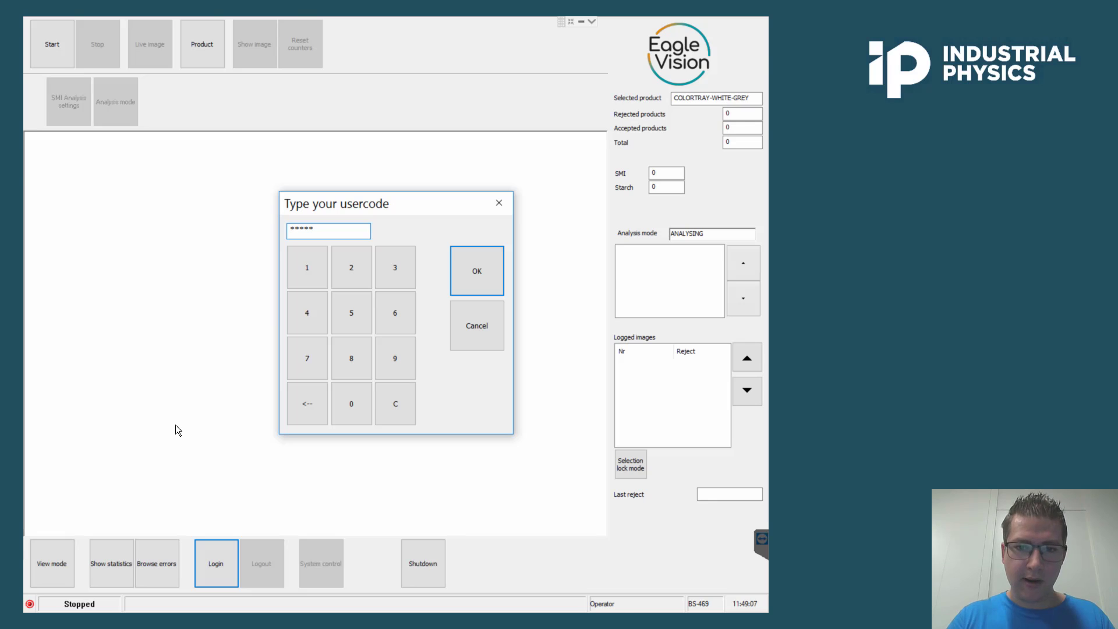
{"action": "key", "text": "Return"}
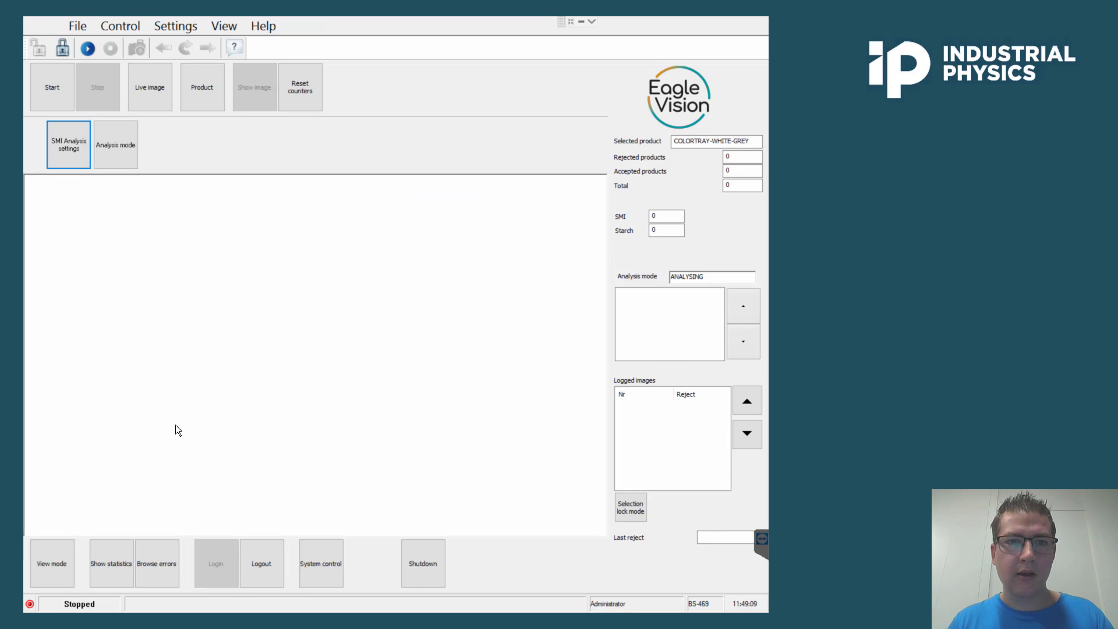
Open System control and review the user login/logout log.
{"action": "left_click", "coordinate": [318, 552]}
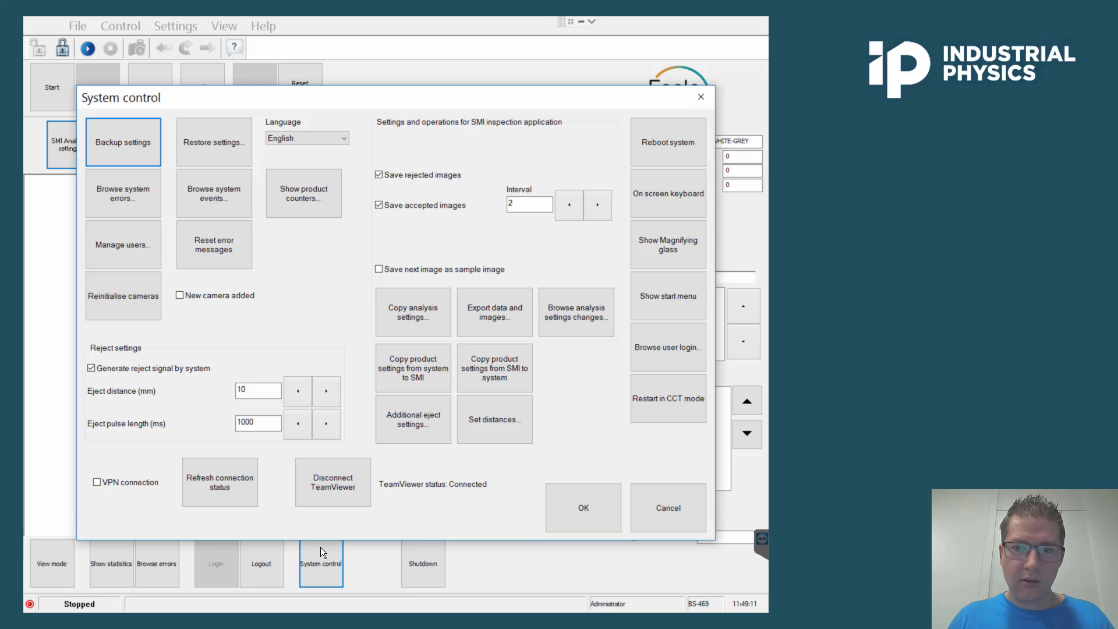
{"action": "left_click", "coordinate": [647, 352]}
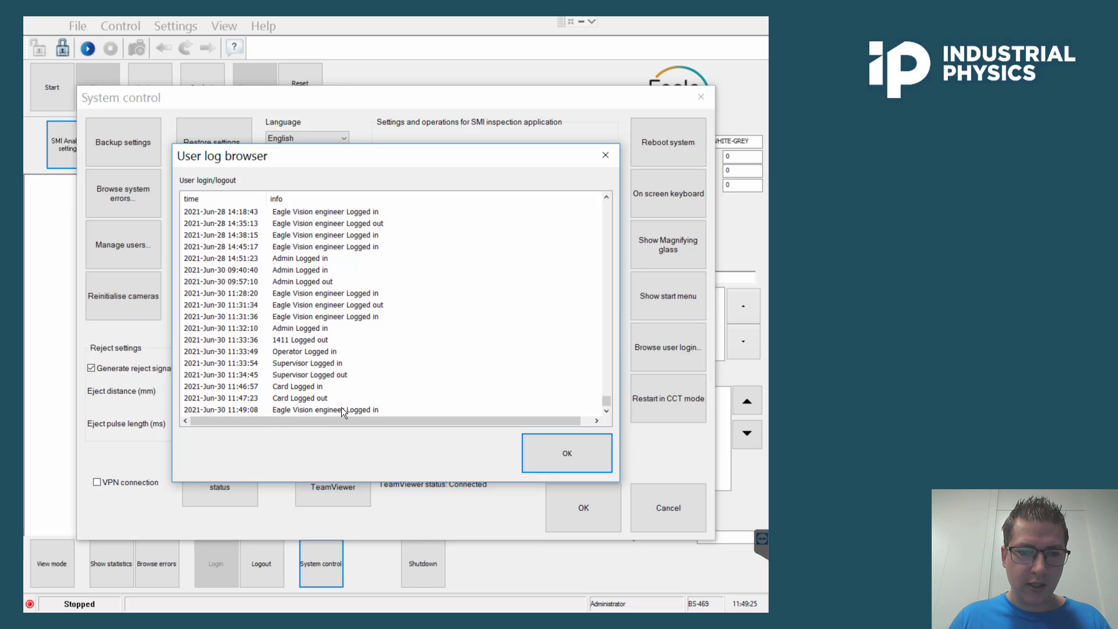
{"action": "left_click", "coordinate": [550, 455]}
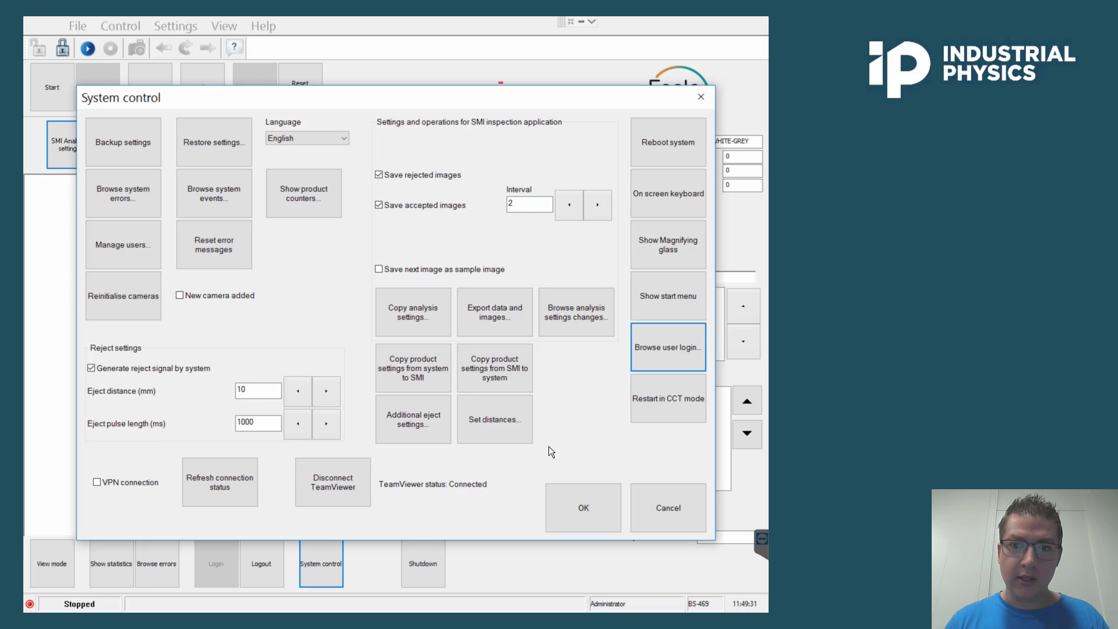
{"action": "left_click", "coordinate": [576, 520]}
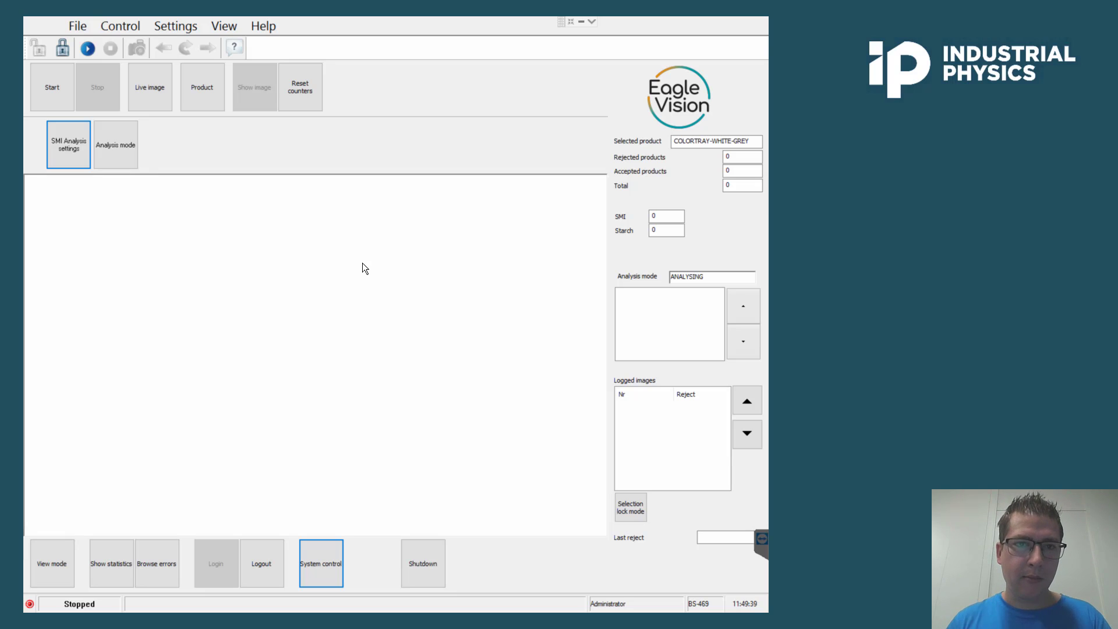
Exit Scout Inspector and reopen SI_SYSTEM from C:\ScoutInspector in a maximized Notepad window.
{"action": "left_click", "coordinate": [36, 23]}
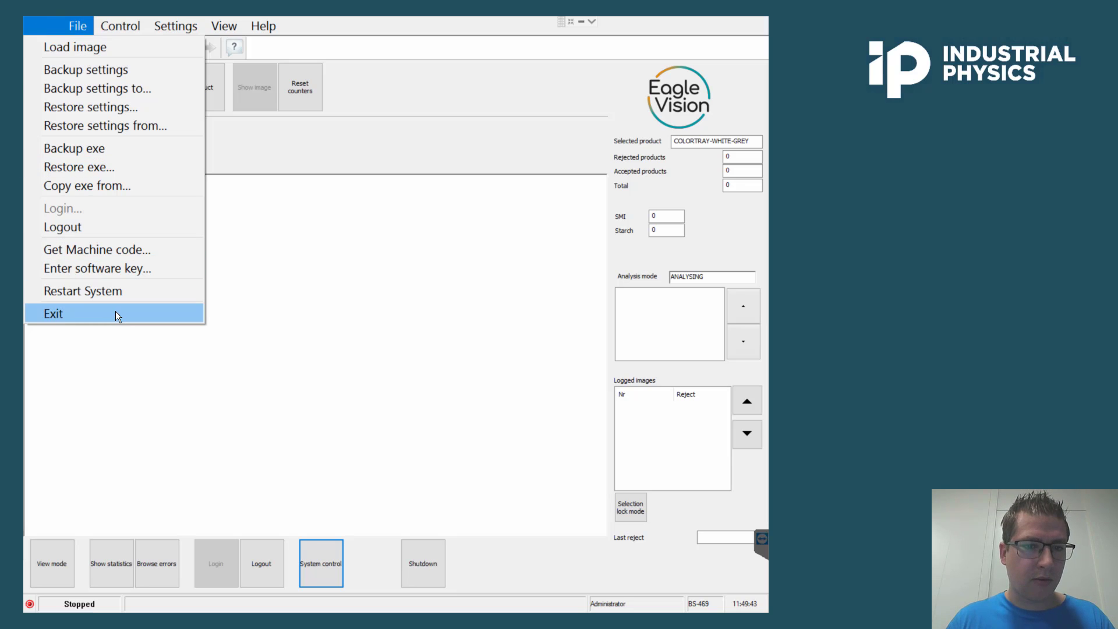
{"action": "left_click", "coordinate": [115, 315]}
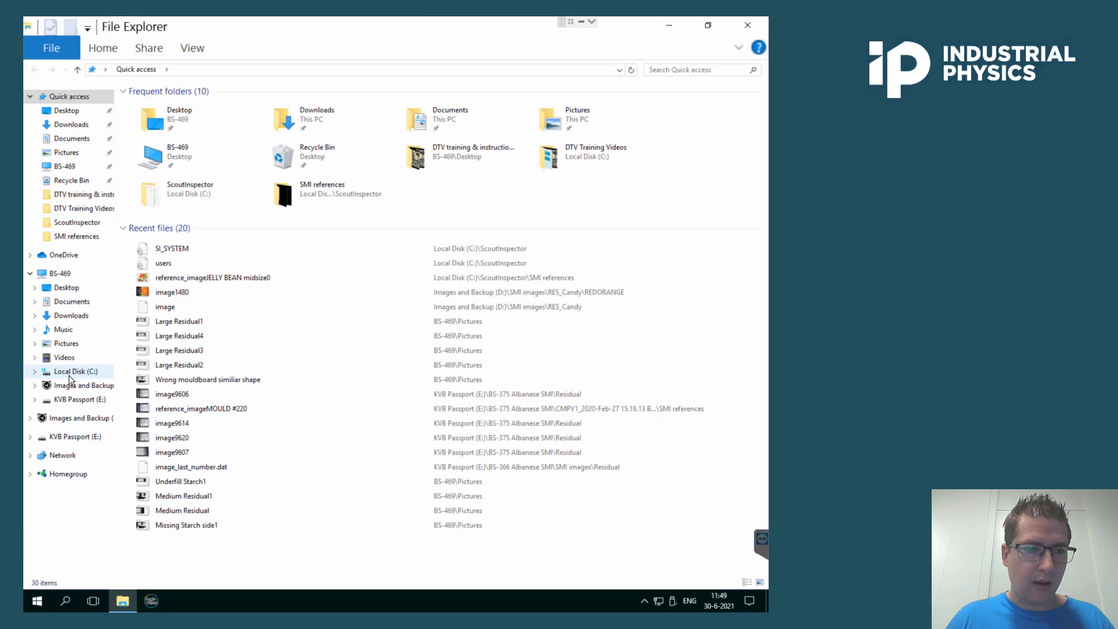
{"action": "left_click", "coordinate": [69, 371]}
{"action": "double_click", "coordinate": [202, 225]}
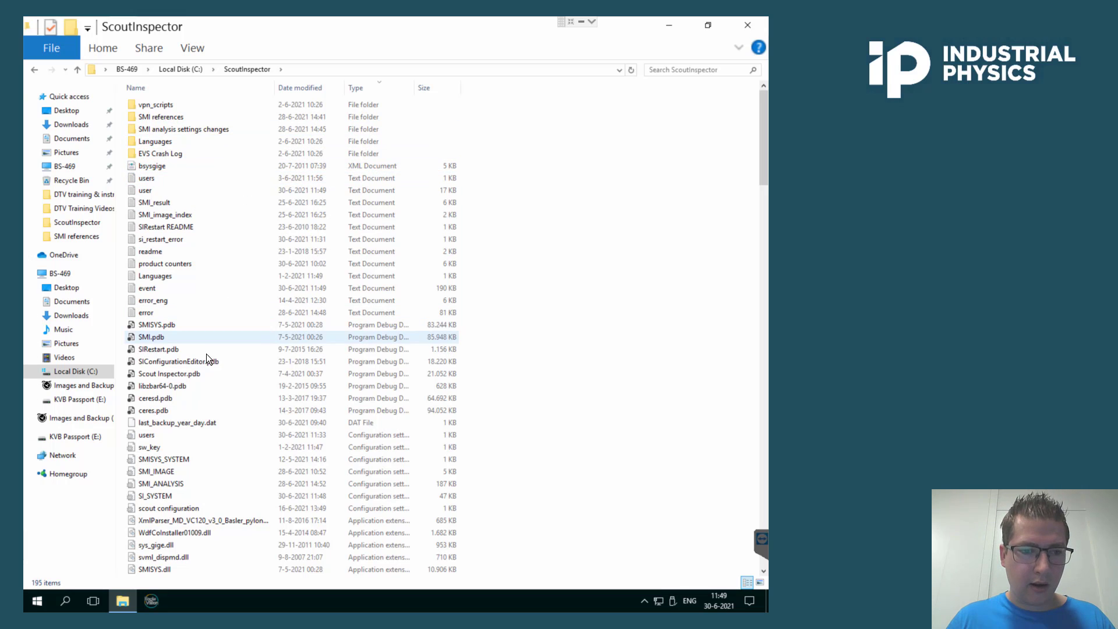
{"action": "scroll", "coordinate": [208, 356], "scroll_direction": "down", "scroll_amount": 1}
{"action": "double_click", "coordinate": [177, 461]}
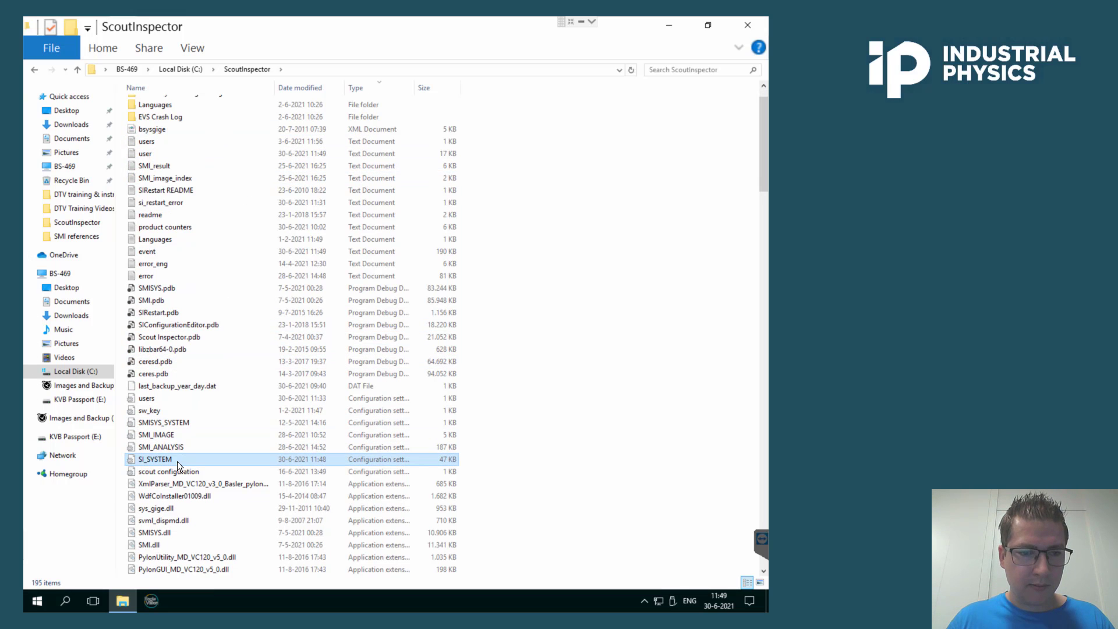
{"action": "left_click", "coordinate": [648, 57]}
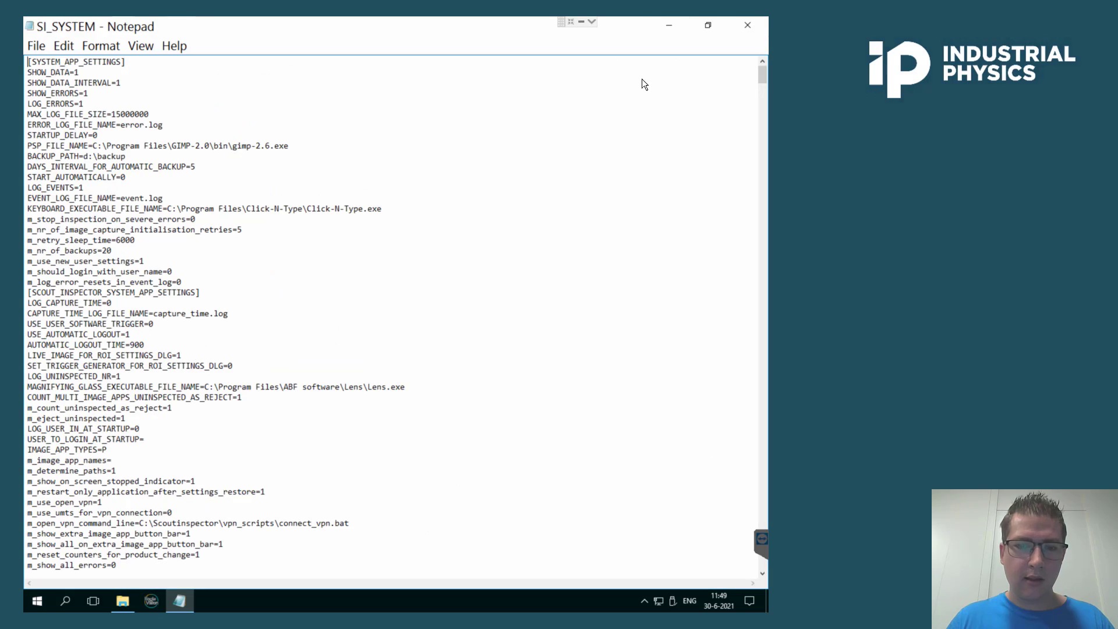
Find the super user setting, set m_block_permanent_super_user back to 1, and save the file.
{"action": "key", "text": "ctrl+f"}
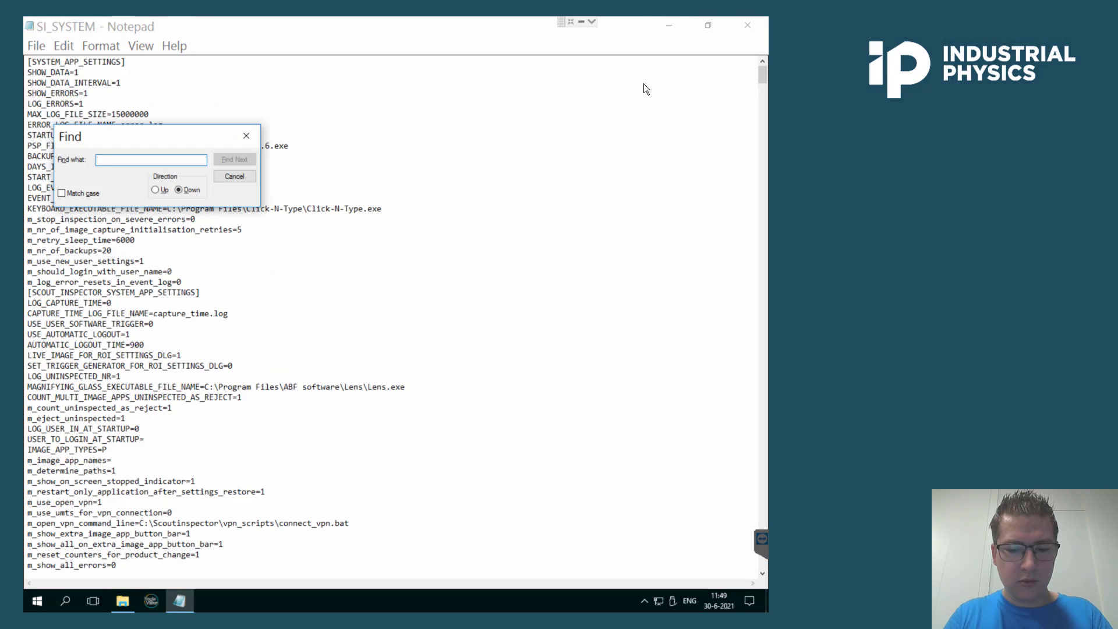
{"action": "type", "text": "super"}
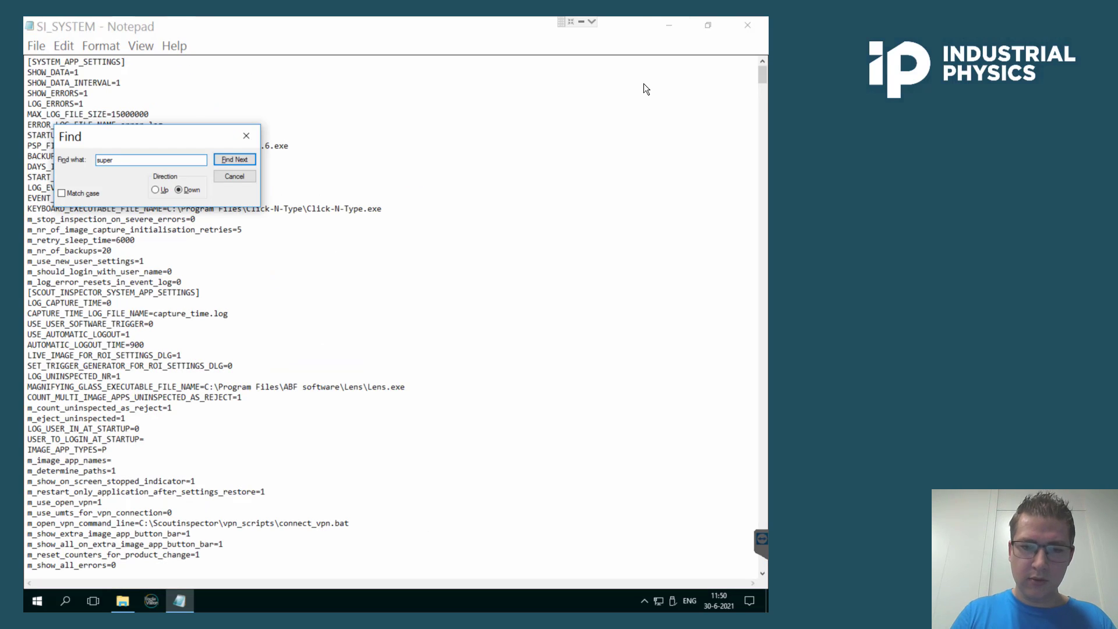
{"action": "key", "text": "Return"}
{"action": "scroll", "coordinate": [243, 347], "scroll_direction": "down", "scroll_amount": 2}
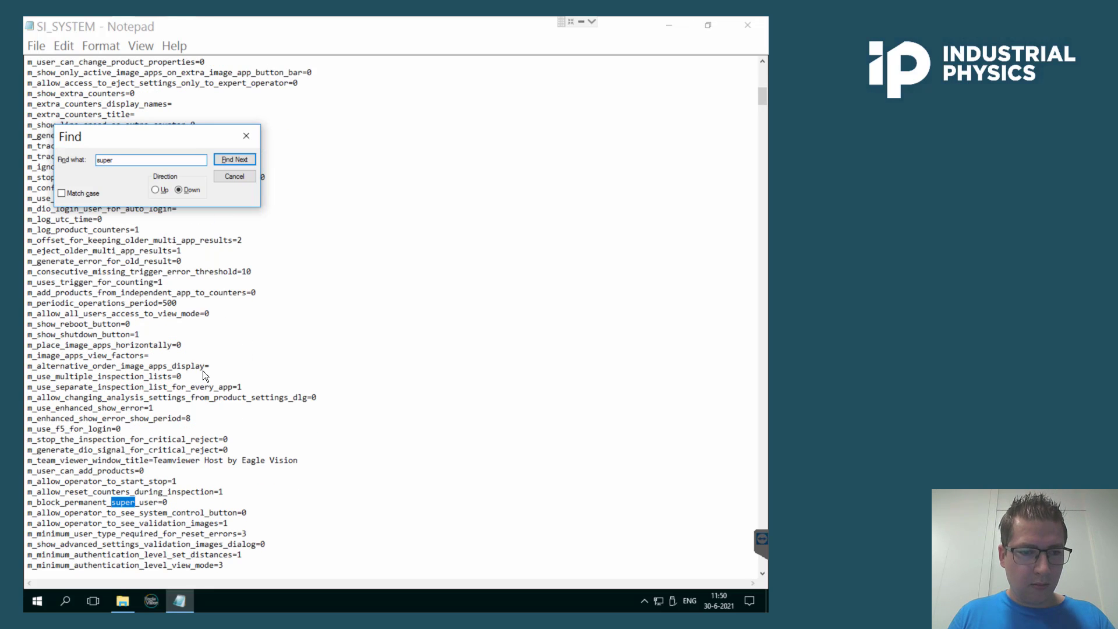
{"action": "left_click", "coordinate": [178, 503]}
{"action": "key", "text": "BackSpace"}
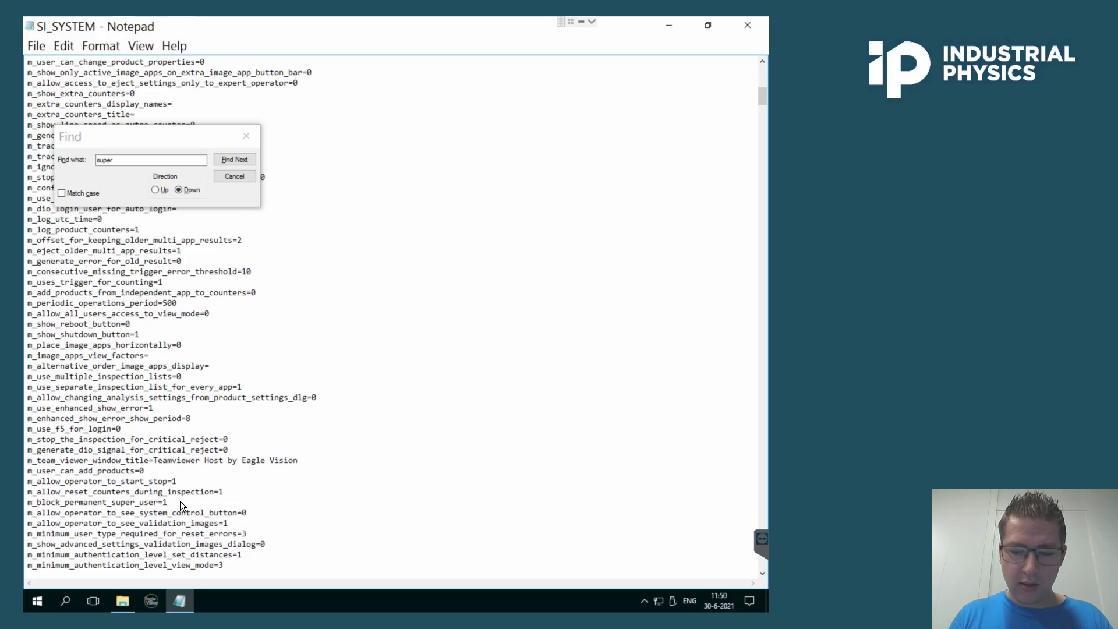
{"action": "type", "text": "1"}
{"action": "left_click", "coordinate": [317, 397]}
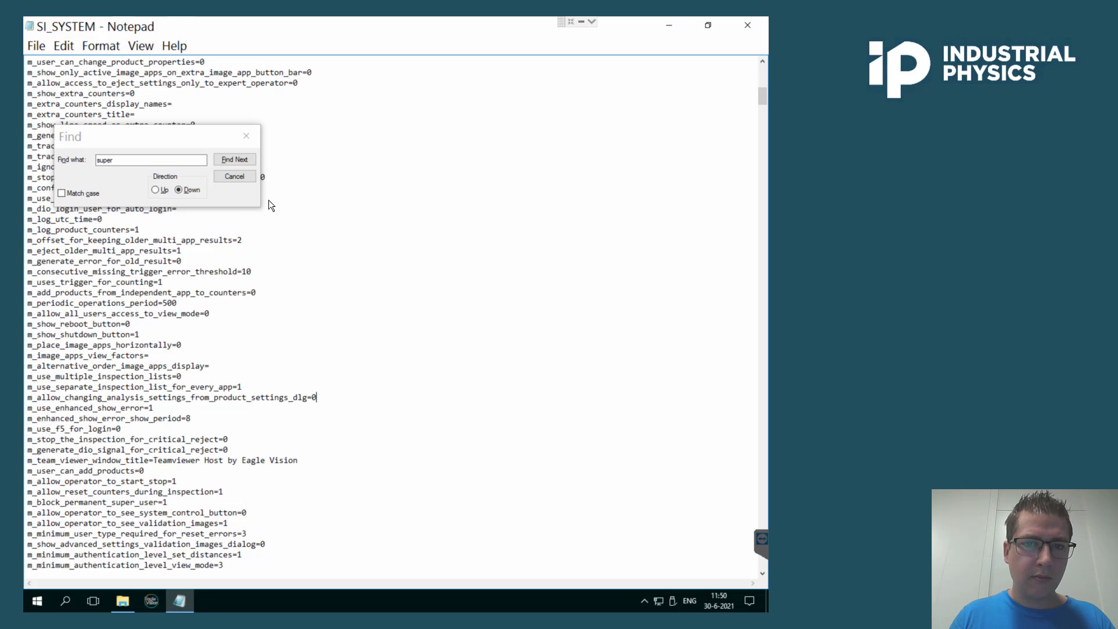
{"action": "left_click", "coordinate": [246, 135]}
{"action": "left_click", "coordinate": [36, 46]}
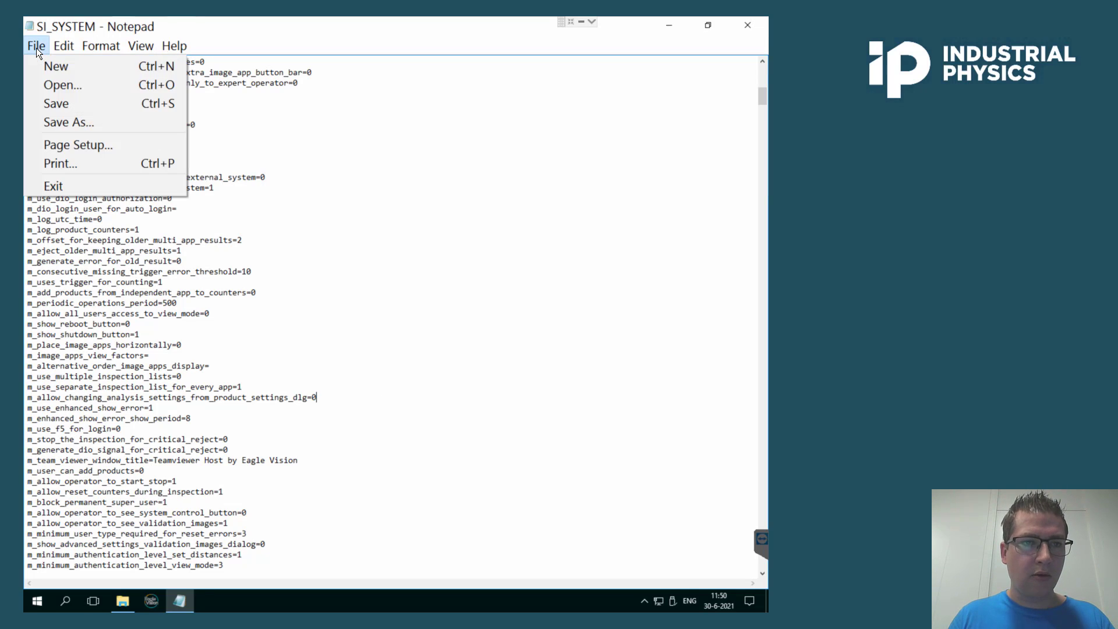
{"action": "left_click", "coordinate": [63, 103]}
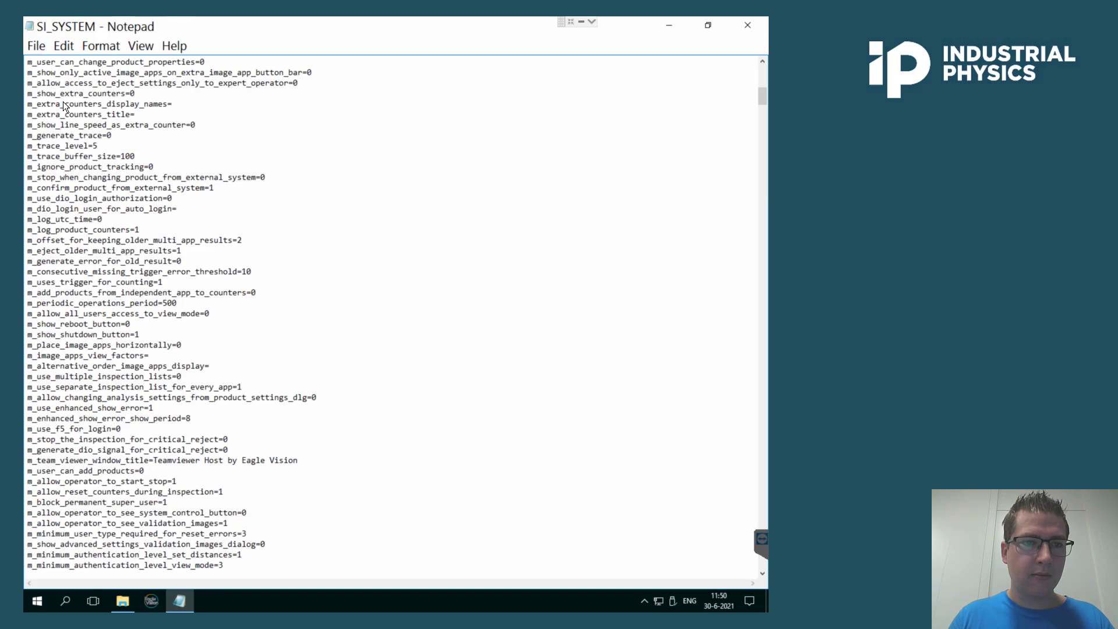
Close the Notepad and File Explorer windows and switch back to Scout Inspector.
{"action": "left_click", "coordinate": [750, 25]}
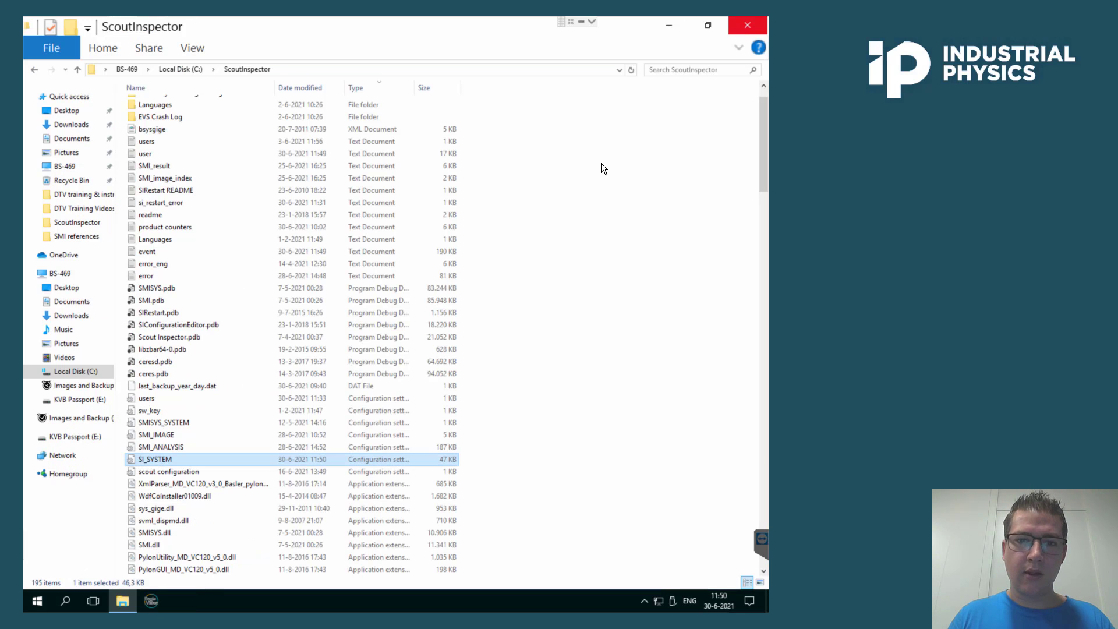
{"action": "left_click", "coordinate": [696, 25]}
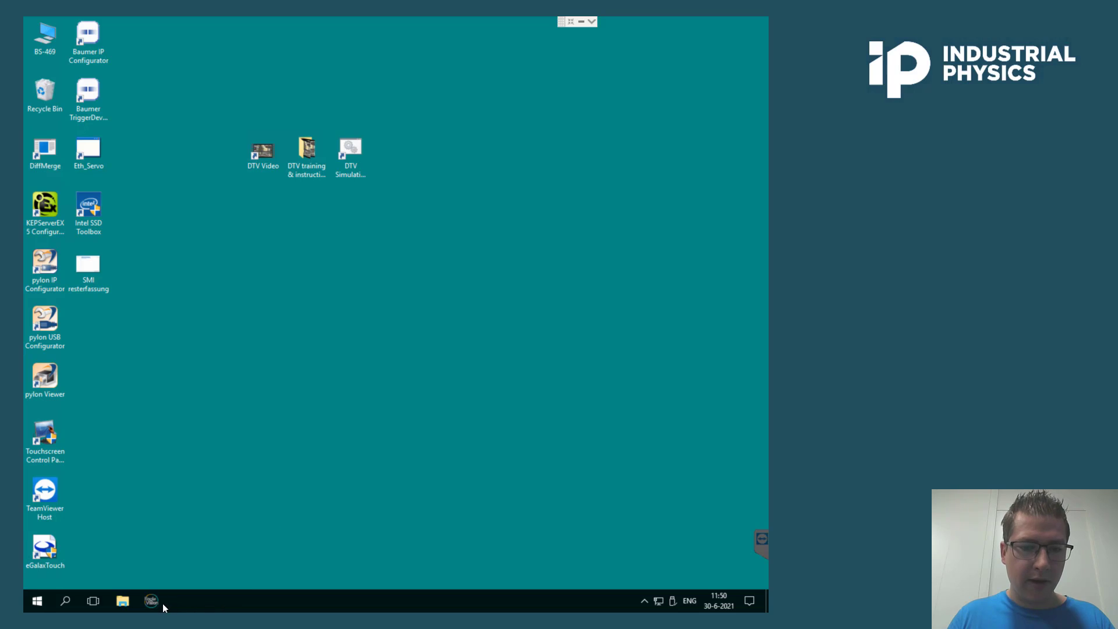
{"action": "left_click", "coordinate": [144, 602]}
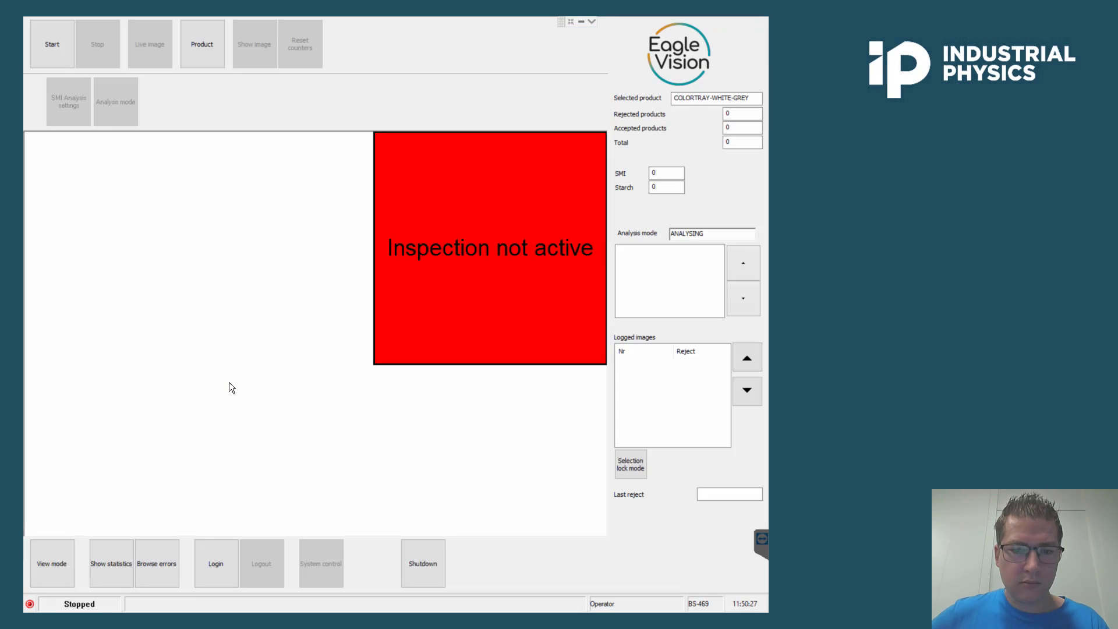
Try to log in to Scout Inspector with the super user usercode, then dismiss the resulting dialog.
{"action": "left_click", "coordinate": [220, 547]}
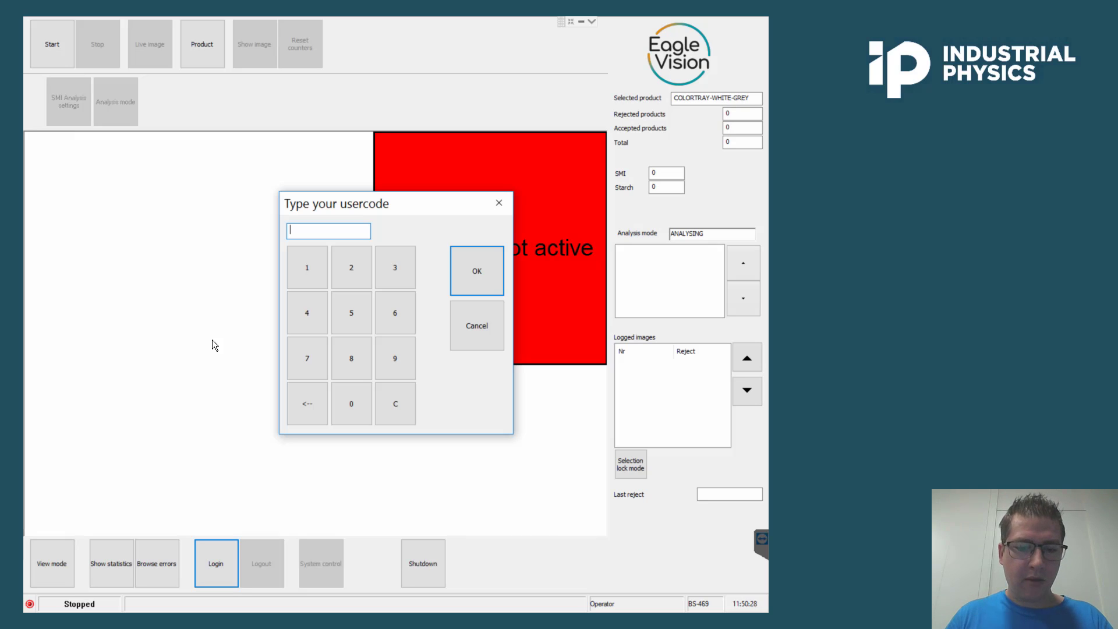
{"action": "type", "text": "****"}
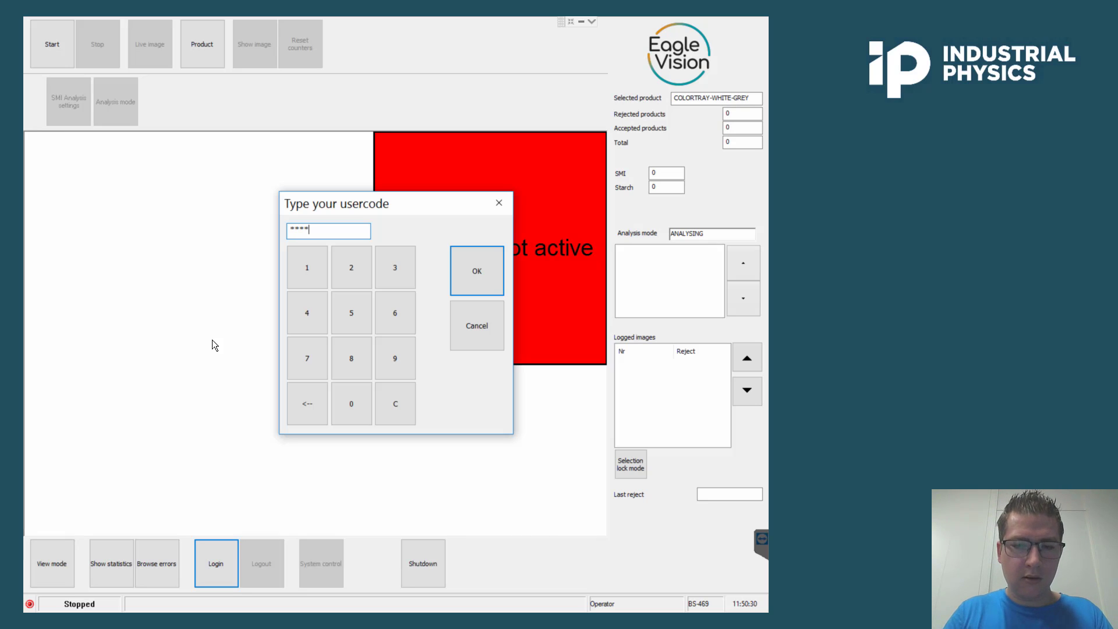
{"action": "key", "text": "Return"}
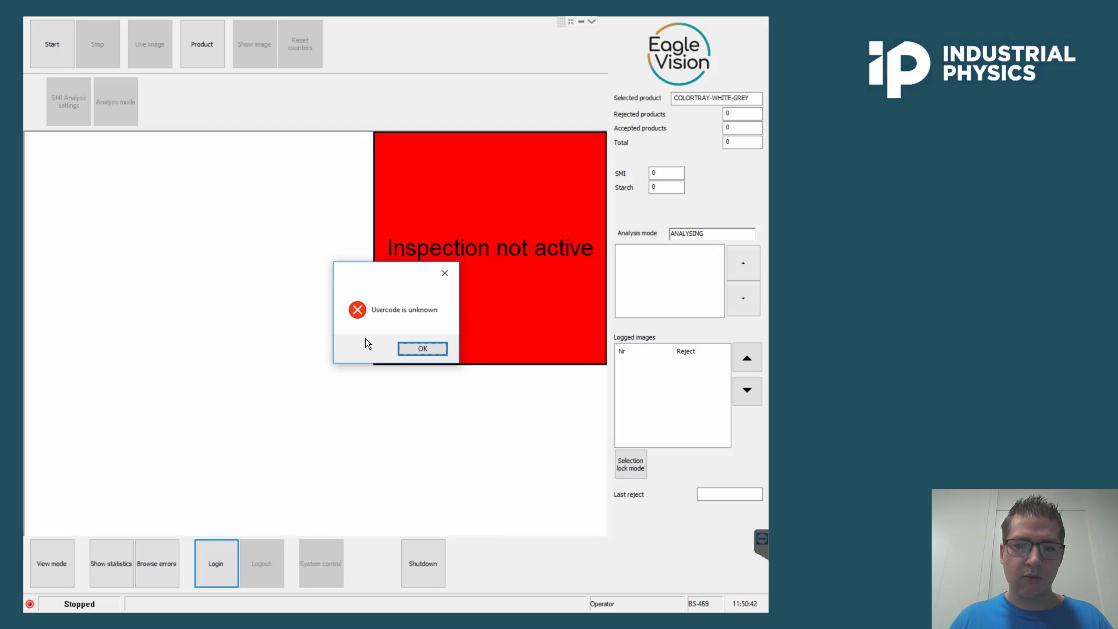
{"action": "left_click", "coordinate": [406, 348]}
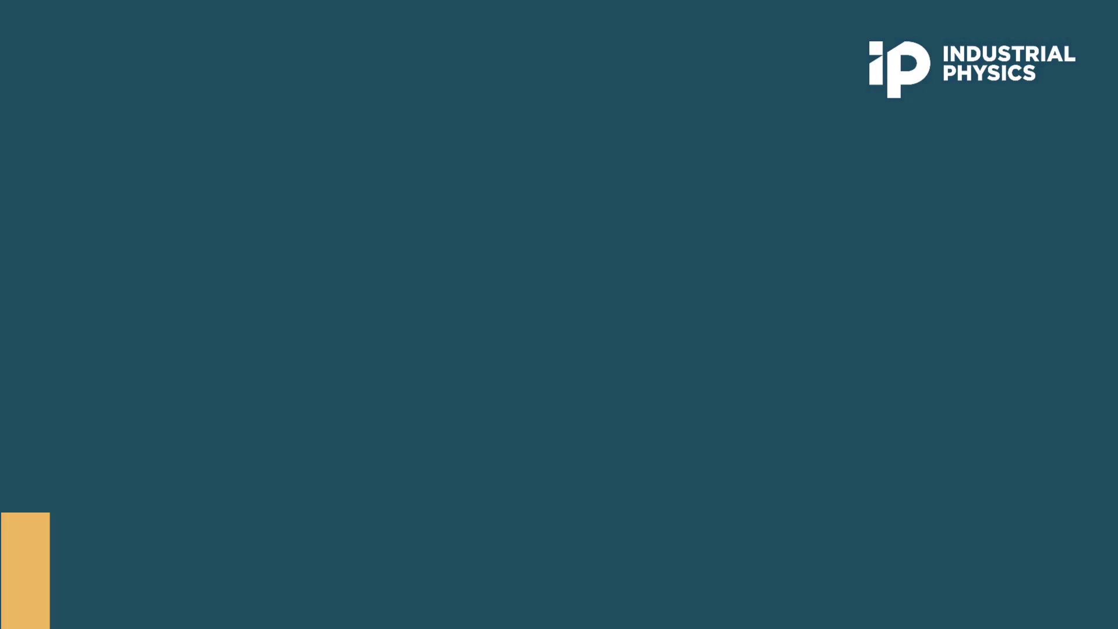